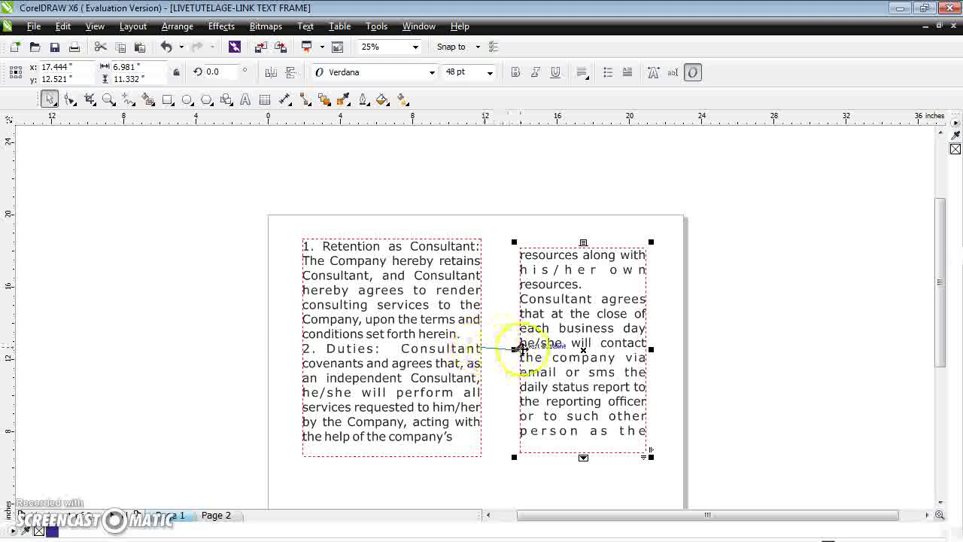
Delete the left linked contract text frame and select the remaining right frame.
{"action": "left_click_drag", "start_coordinate": [521, 349], "coordinate": [385, 346]}
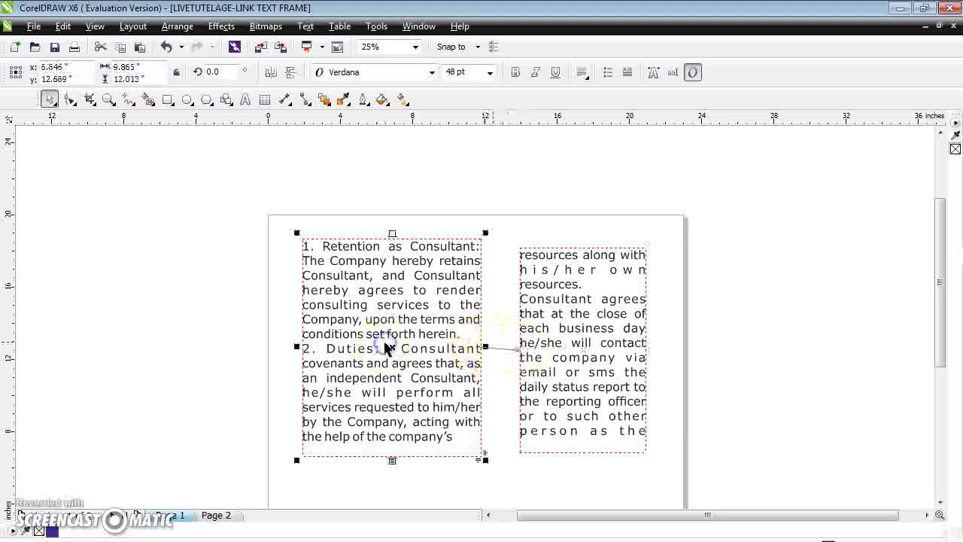
{"action": "left_click", "coordinate": [557, 348]}
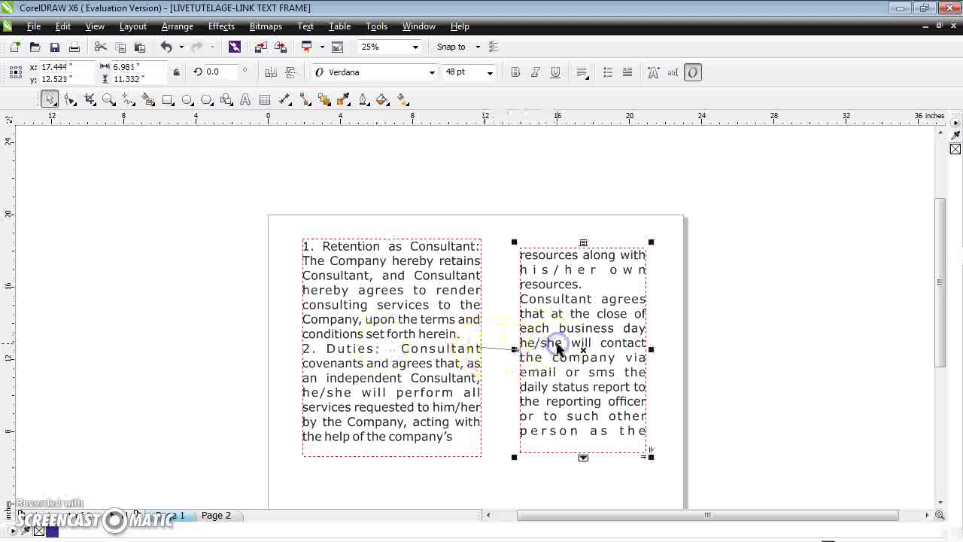
{"action": "left_click", "coordinate": [424, 363]}
{"action": "key", "text": "Delete"}
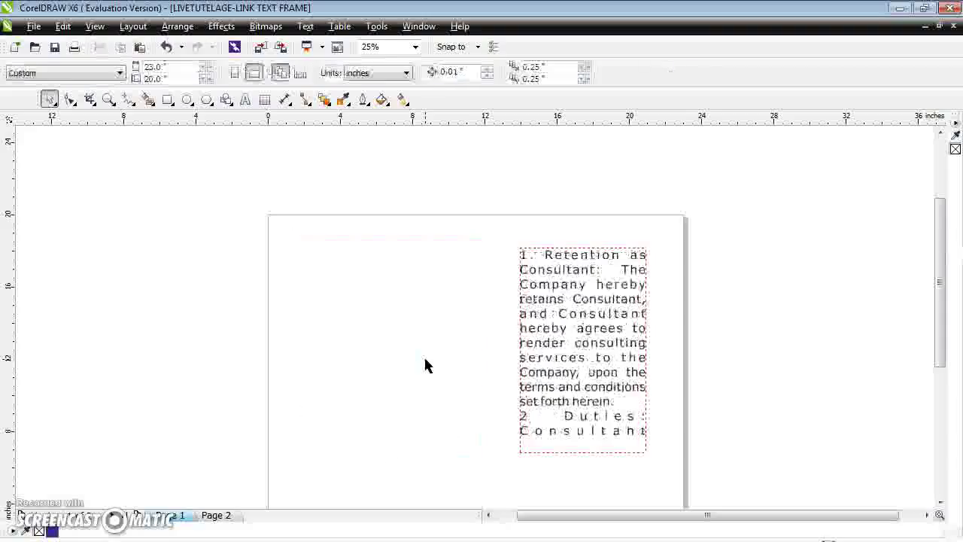
{"action": "left_click", "coordinate": [554, 343]}
Delete the last frame, then draw a new paragraph frame and paste the contract text in.
{"action": "key", "text": "Delete"}
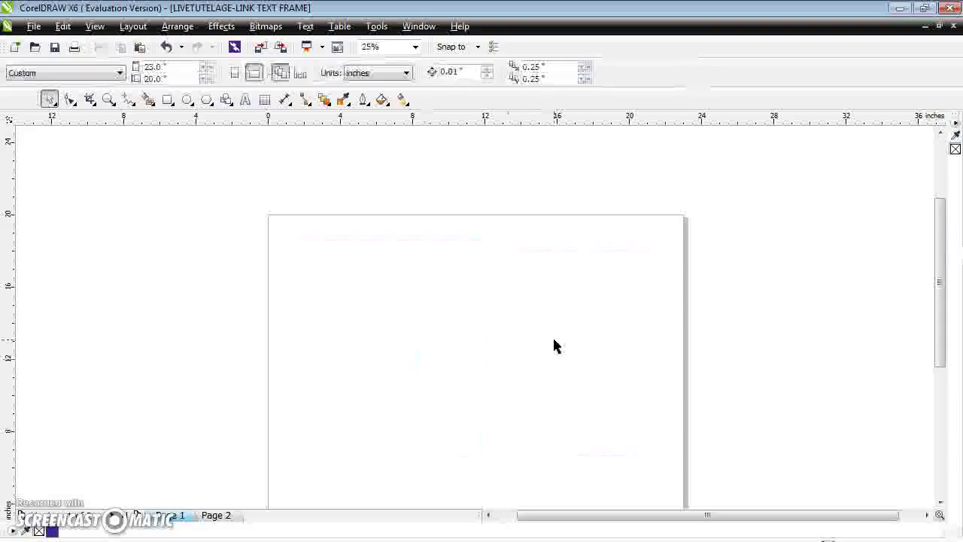
{"action": "left_click", "coordinate": [246, 101]}
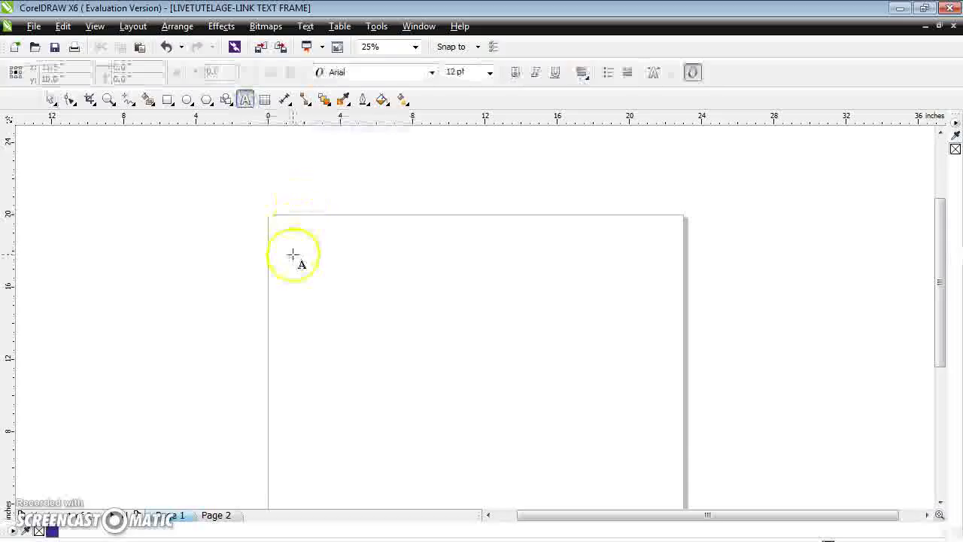
{"action": "left_click_drag", "start_coordinate": [290, 236], "coordinate": [462, 467]}
{"action": "left_click", "coordinate": [347, 298]}
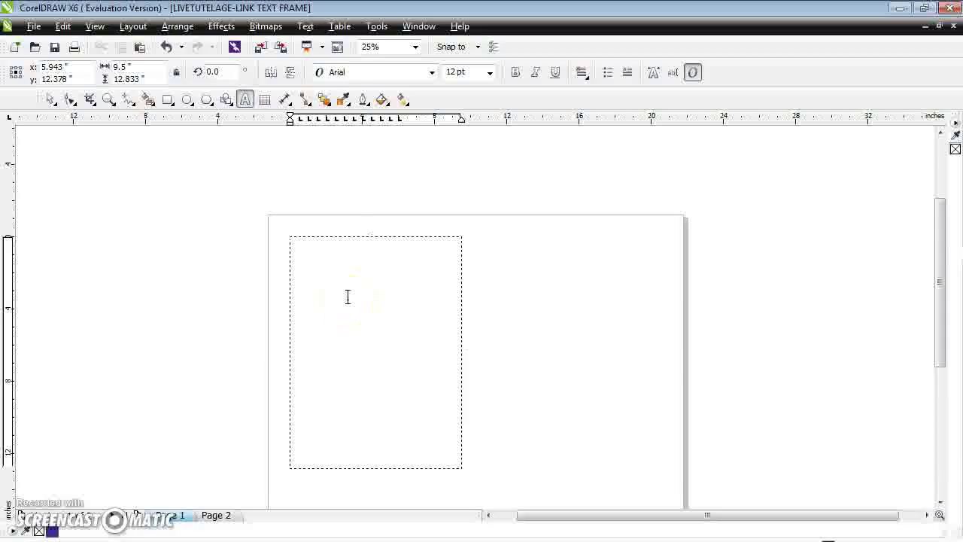
{"action": "key", "text": "ctrl+v"}
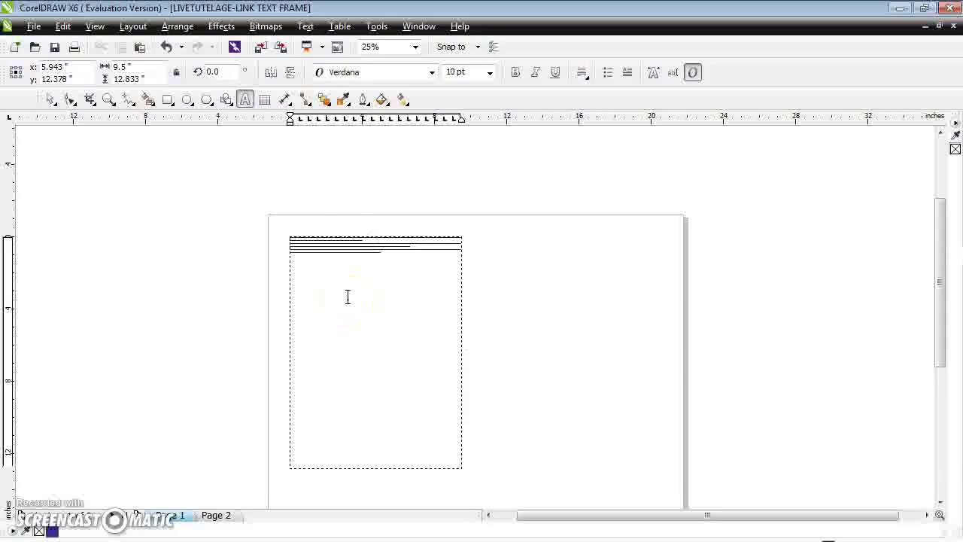
Set the contract text in the new frame to 48 pt.
{"action": "left_click", "coordinate": [51, 100]}
{"action": "left_click", "coordinate": [329, 246]}
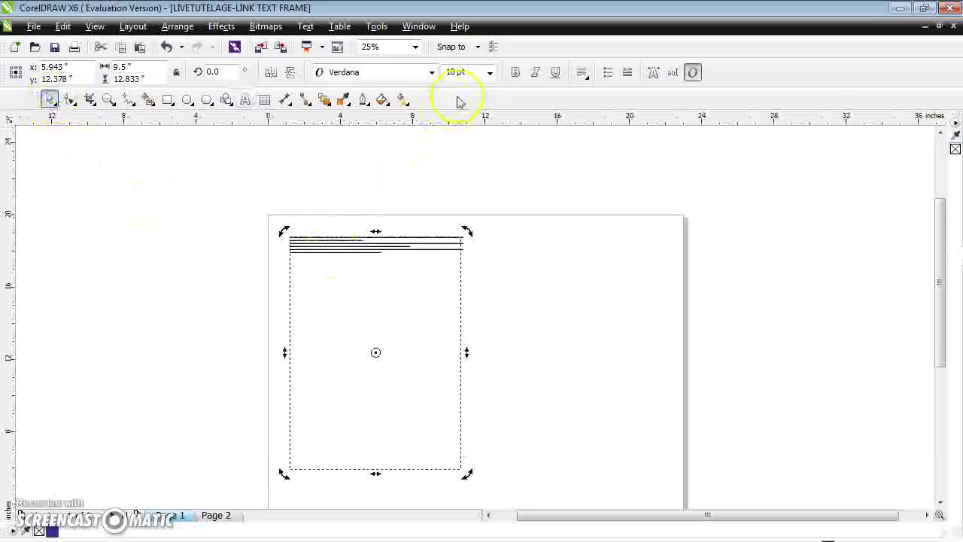
{"action": "left_click", "coordinate": [489, 73]}
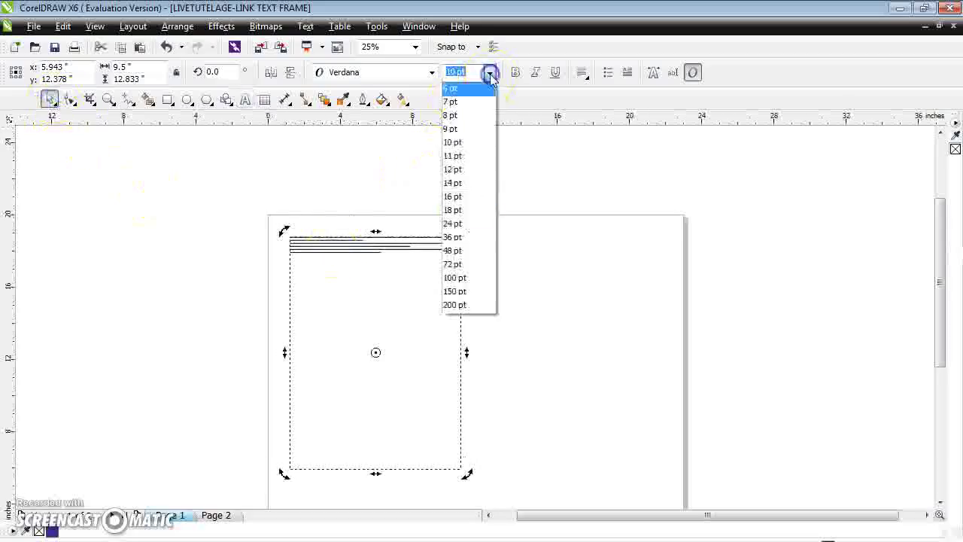
{"action": "left_click", "coordinate": [460, 252]}
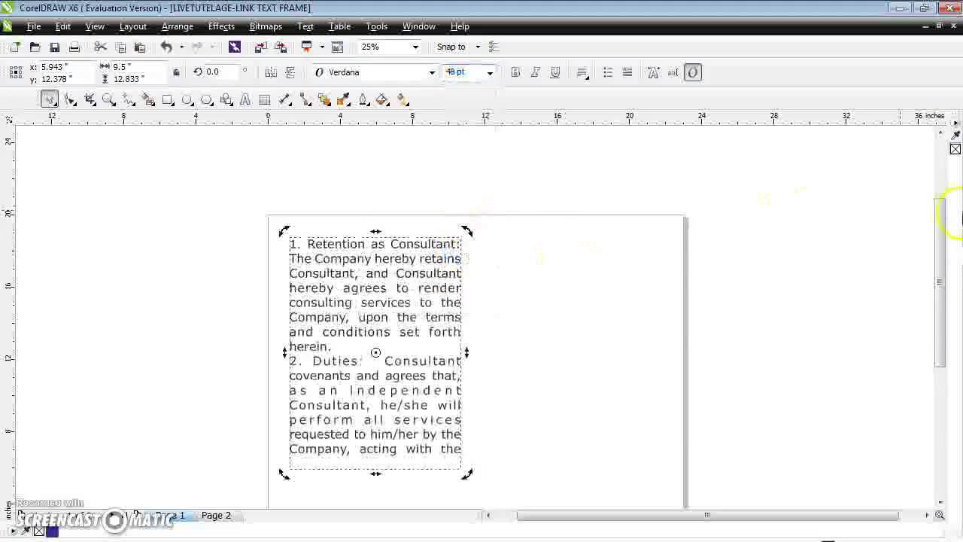
{"action": "left_click_drag", "start_coordinate": [944, 251], "coordinate": [939, 266]}
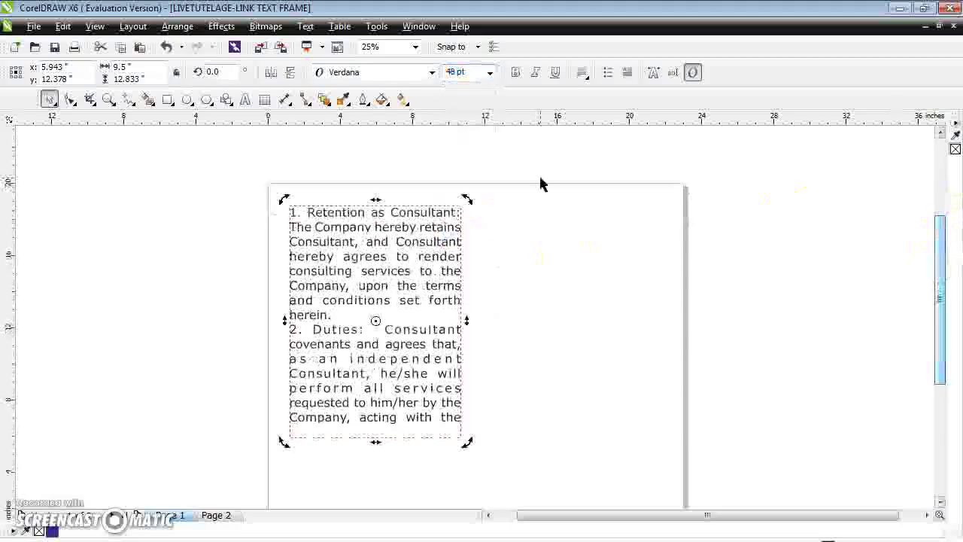
{"action": "left_click", "coordinate": [152, 300]}
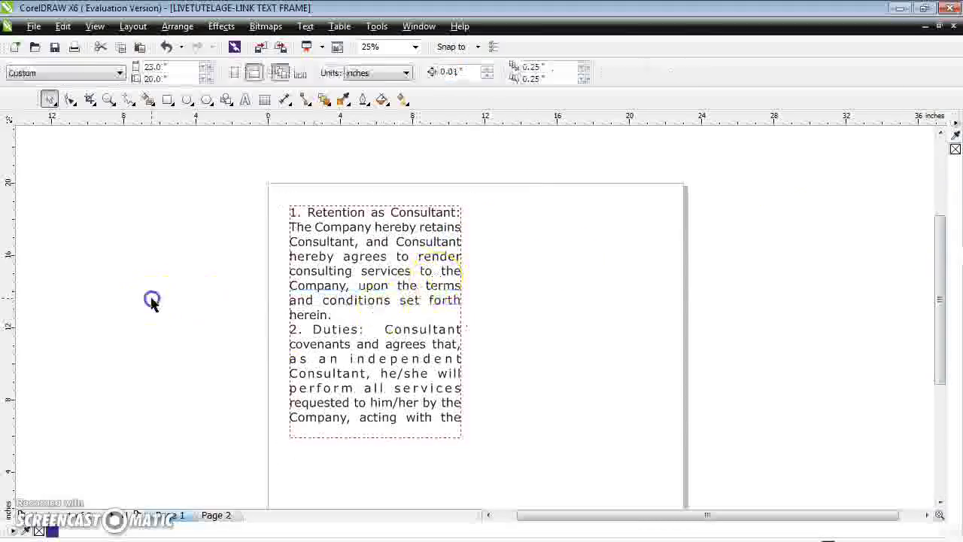
Reselect the frame and load its overflowing text from the bottom flow tab.
{"action": "left_click", "coordinate": [356, 301]}
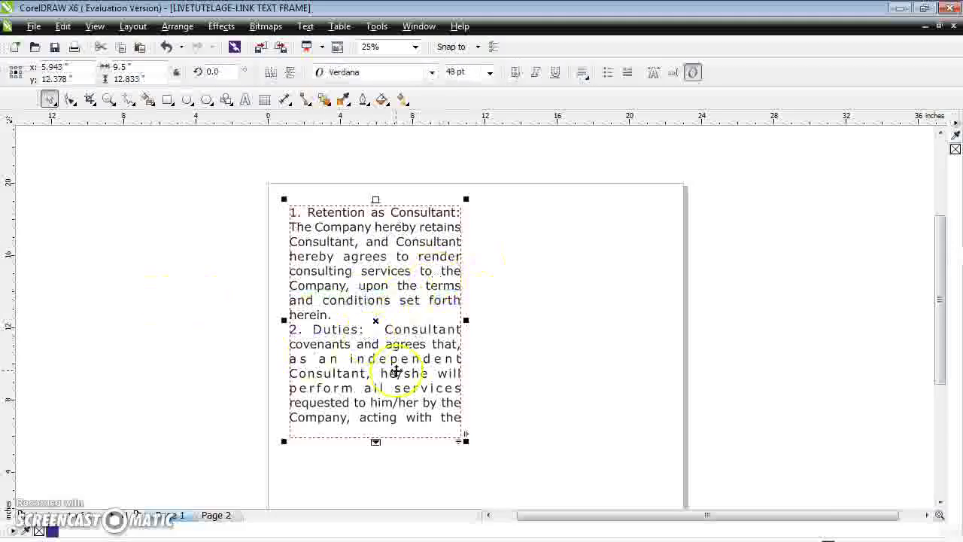
{"action": "left_click", "coordinate": [376, 443]}
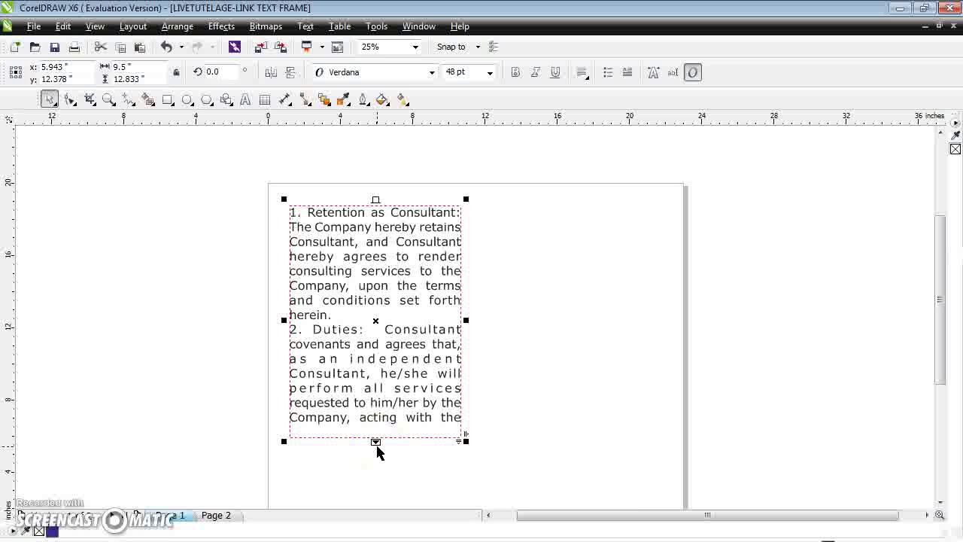
{"action": "left_click", "coordinate": [376, 353]}
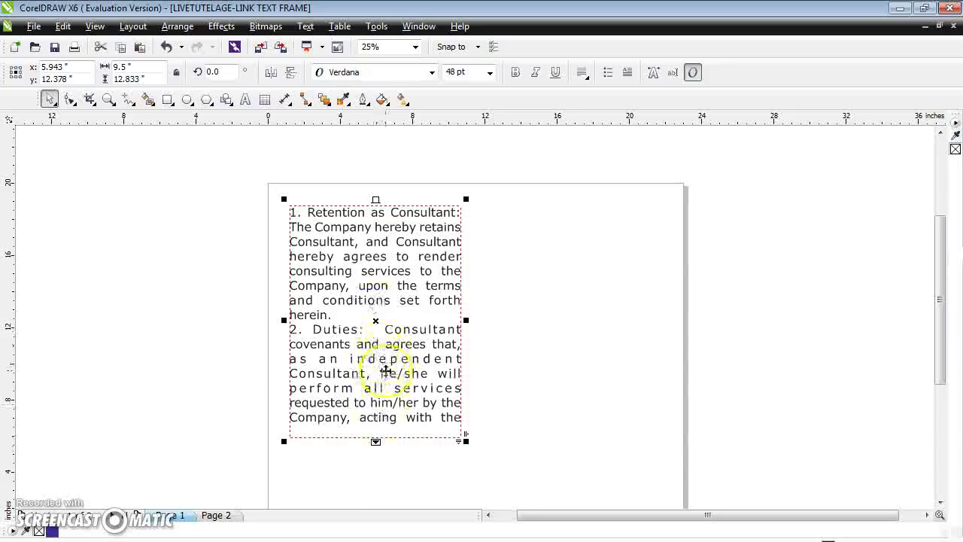
{"action": "left_click", "coordinate": [401, 350]}
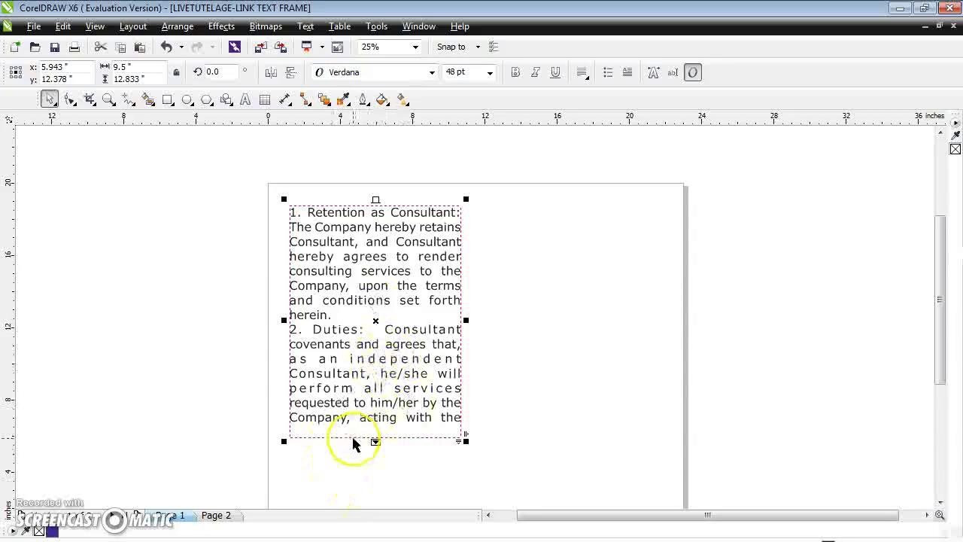
{"action": "left_click", "coordinate": [376, 441]}
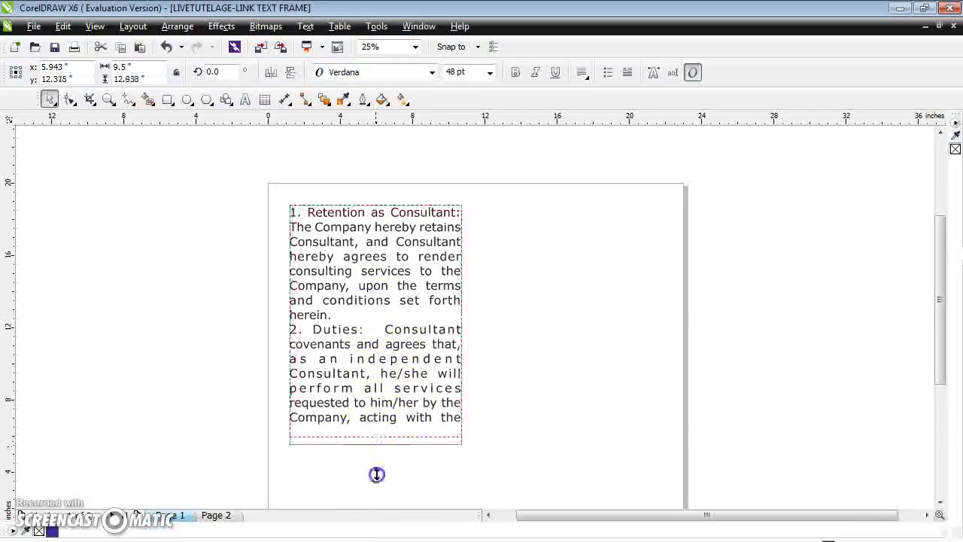
Lengthen the text frame downward to reveal the rest of the contract text.
{"action": "left_click_drag", "start_coordinate": [376, 474], "coordinate": [376, 496]}
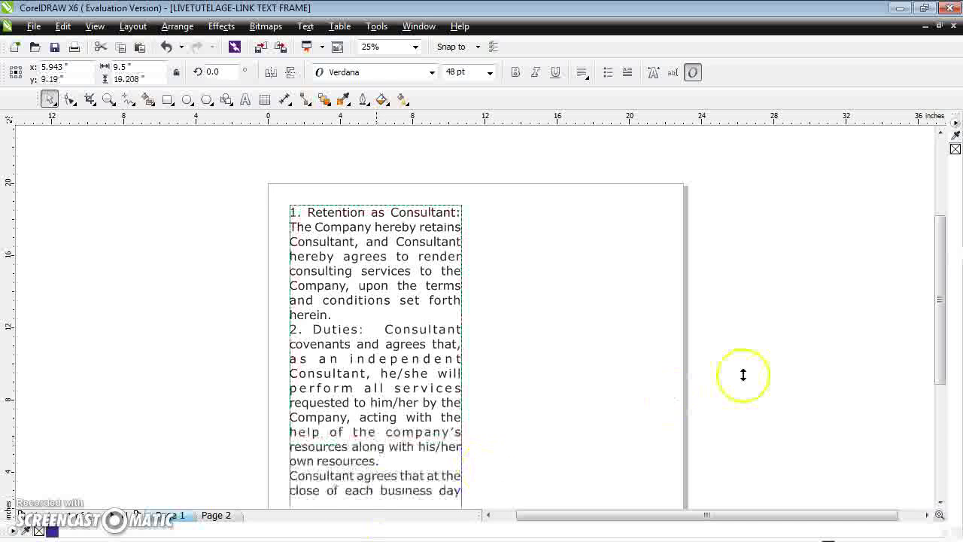
{"action": "left_click_drag", "start_coordinate": [939, 354], "coordinate": [950, 432]}
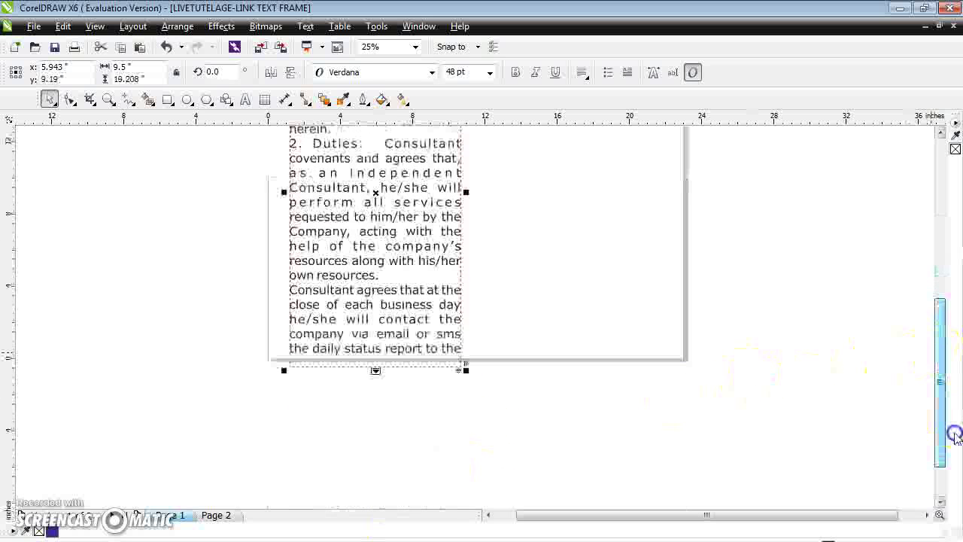
{"action": "left_click_drag", "start_coordinate": [375, 371], "coordinate": [380, 403]}
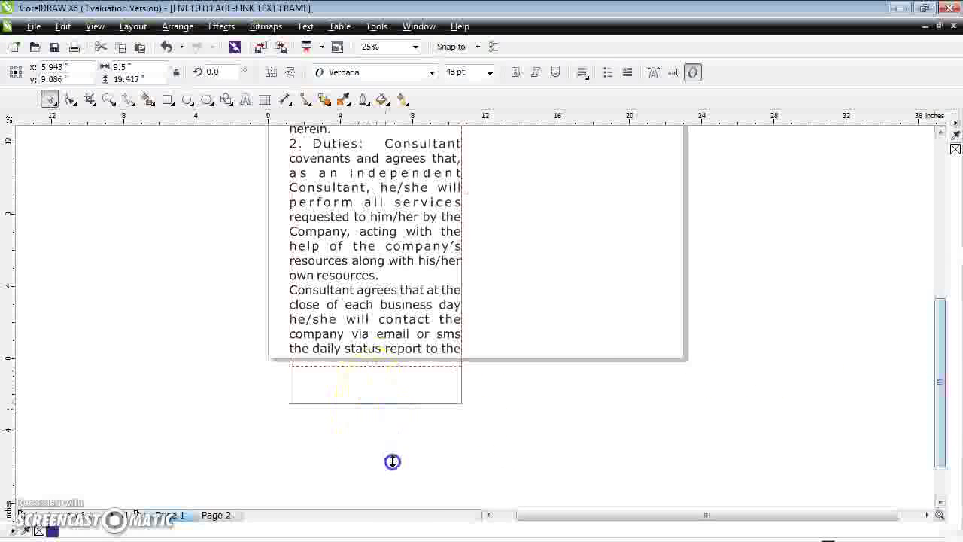
{"action": "left_click_drag", "start_coordinate": [385, 479], "coordinate": [383, 477]}
{"action": "left_click", "coordinate": [387, 409]}
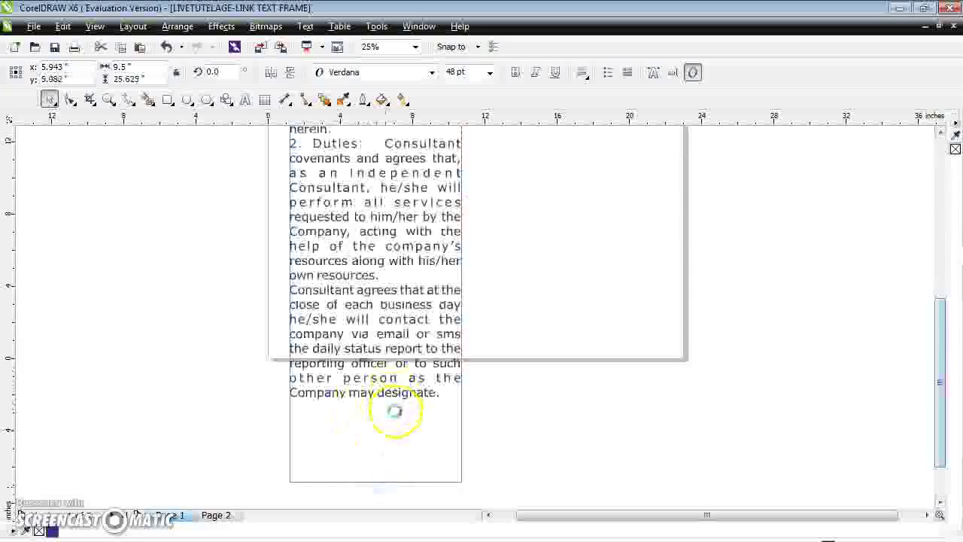
Shorten the frame to 9.333" tall so its text ends at 'as an independent'.
{"action": "left_click", "coordinate": [350, 441]}
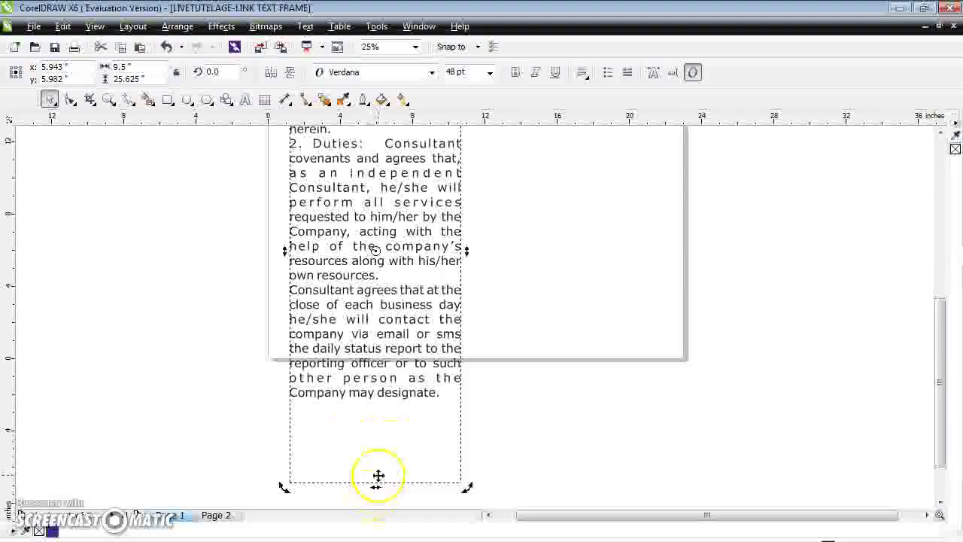
{"action": "left_click", "coordinate": [107, 343]}
{"action": "left_click", "coordinate": [300, 406]}
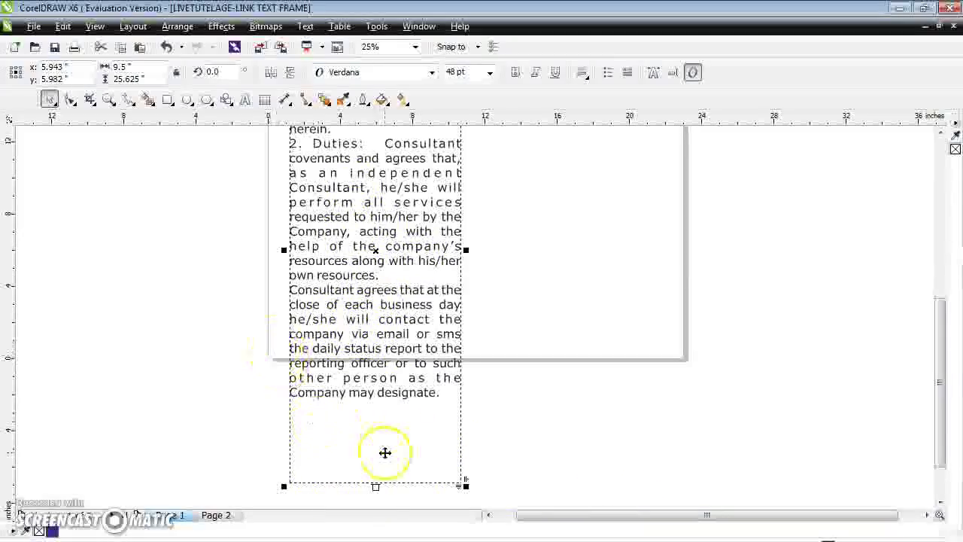
{"action": "left_click_drag", "start_coordinate": [376, 487], "coordinate": [372, 192]}
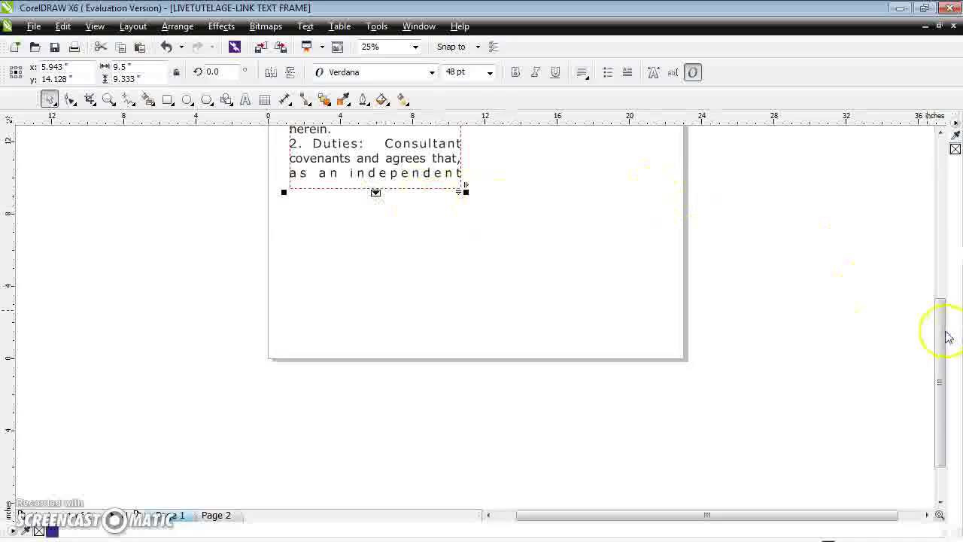
Enlarge the first frame to 11.75" tall so text ends at 'requested to him/her by the'.
{"action": "left_click_drag", "start_coordinate": [947, 336], "coordinate": [939, 216]}
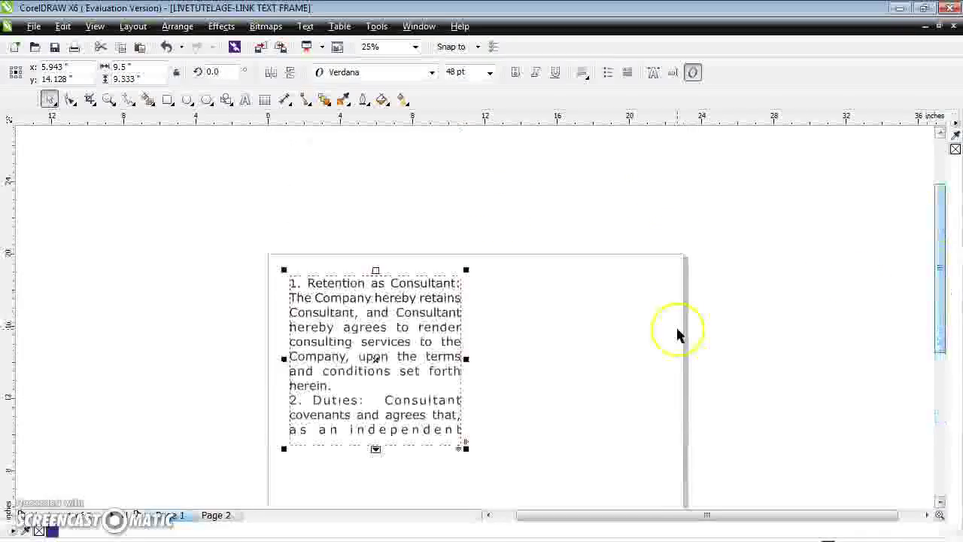
{"action": "left_click", "coordinate": [375, 448]}
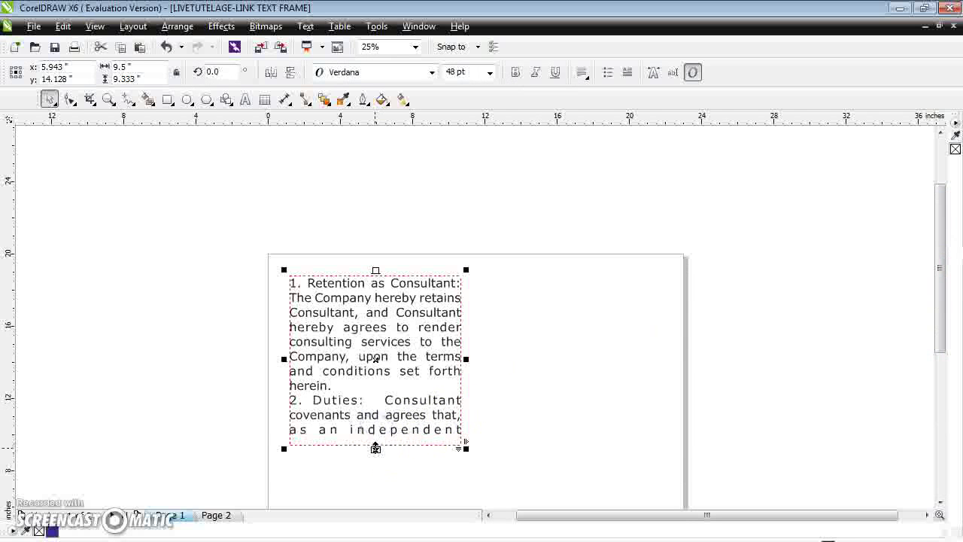
{"action": "left_click_drag", "start_coordinate": [376, 449], "coordinate": [375, 493]}
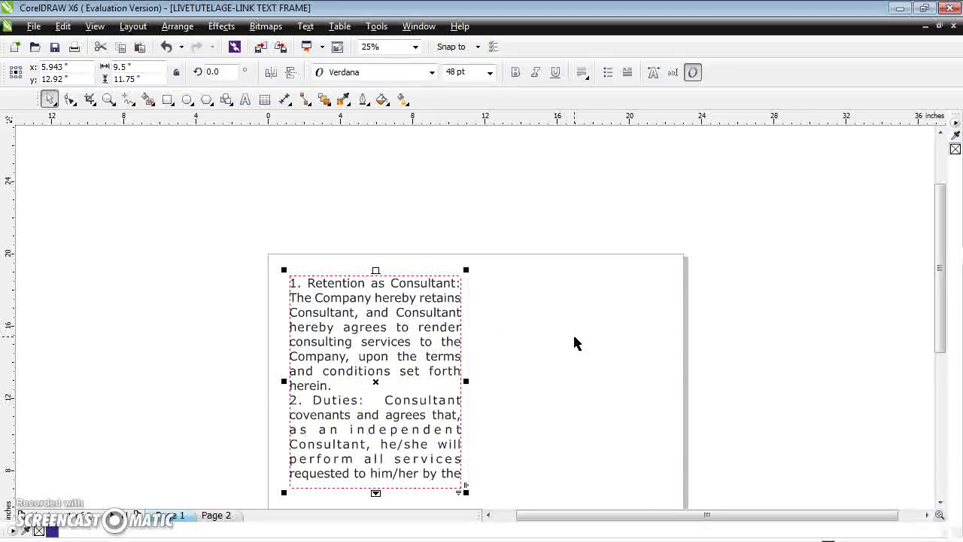
Draw an empty paragraph frame right of the contract text and select both frames.
{"action": "left_click", "coordinate": [247, 101]}
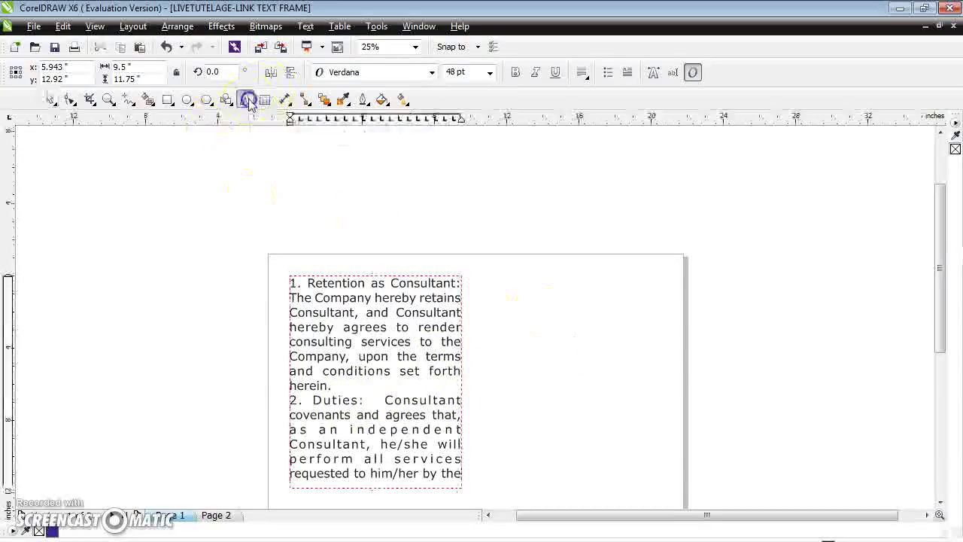
{"action": "left_click_drag", "start_coordinate": [531, 309], "coordinate": [656, 491]}
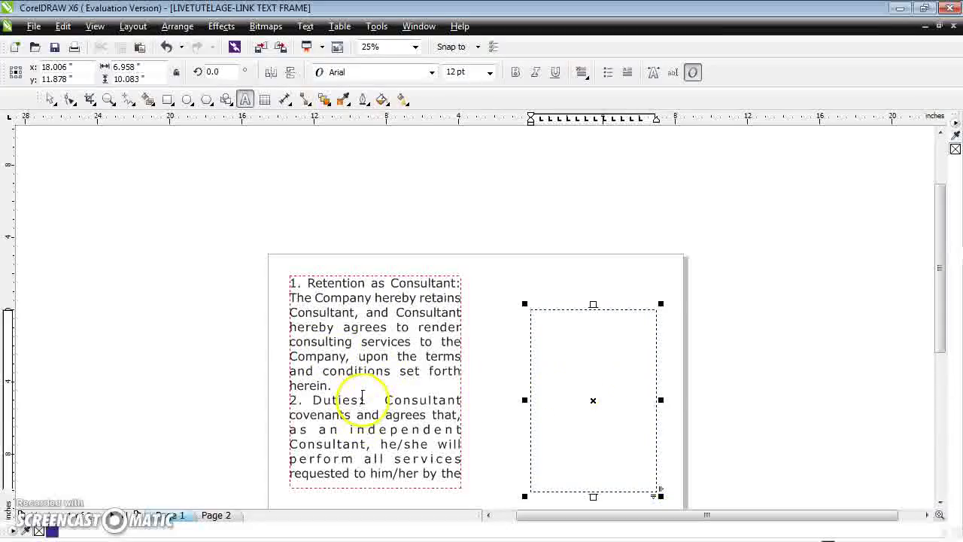
{"action": "left_click", "coordinate": [362, 399]}
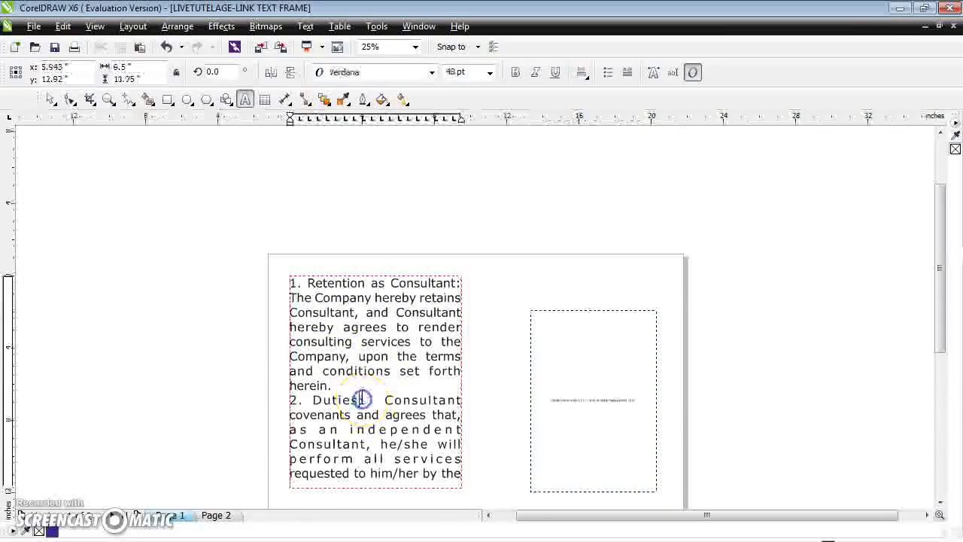
{"action": "left_click", "coordinate": [595, 391]}
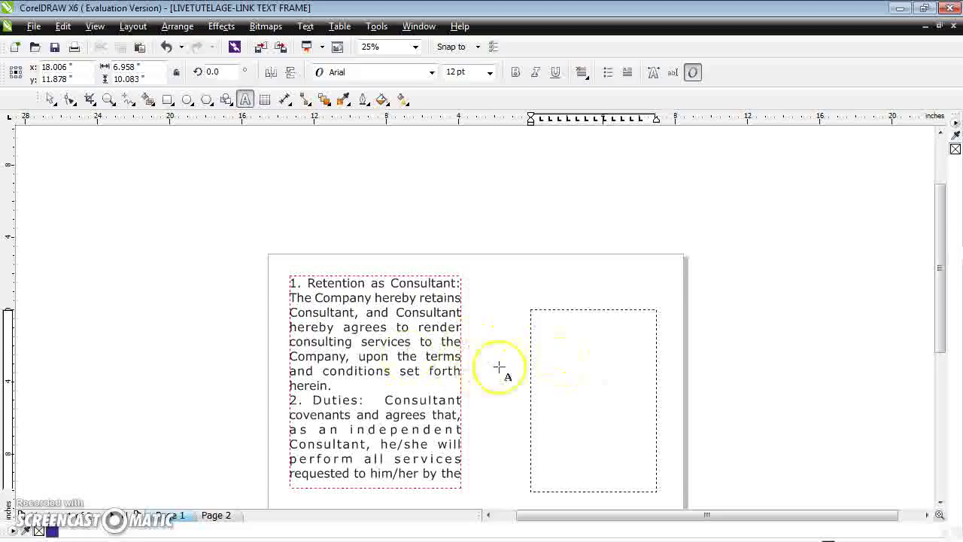
{"action": "left_click", "coordinate": [425, 358]}
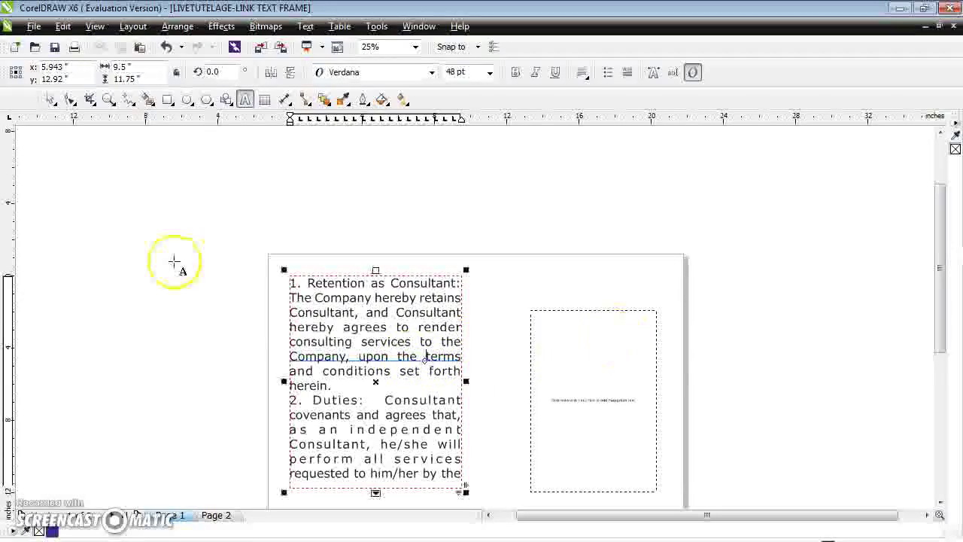
{"action": "left_click", "coordinate": [53, 105]}
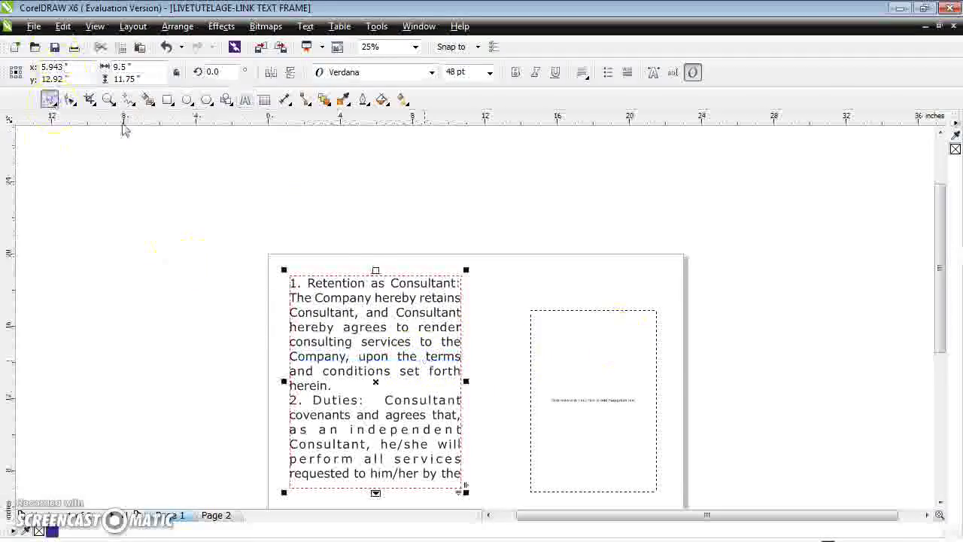
{"action": "left_click", "coordinate": [580, 399]}
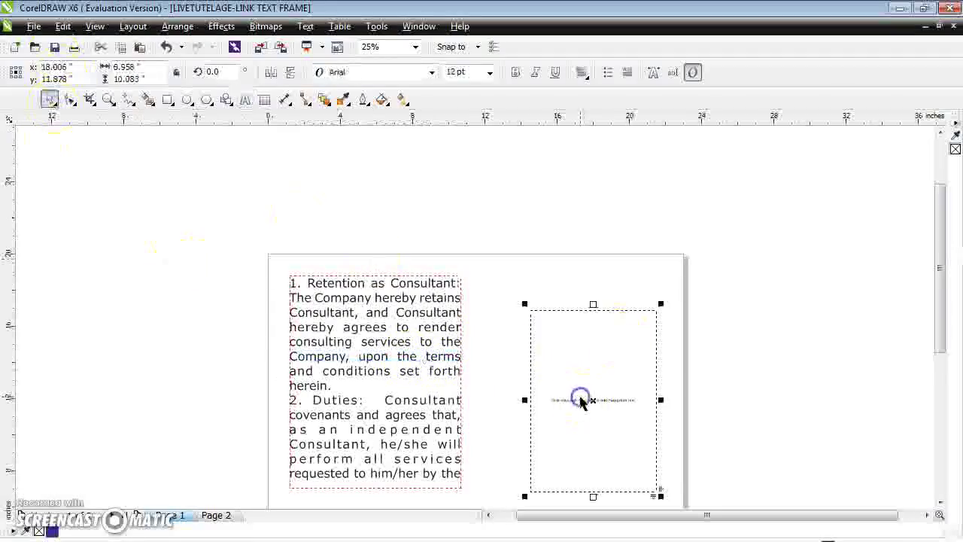
{"action": "left_click", "coordinate": [420, 348], "text": "shift"}
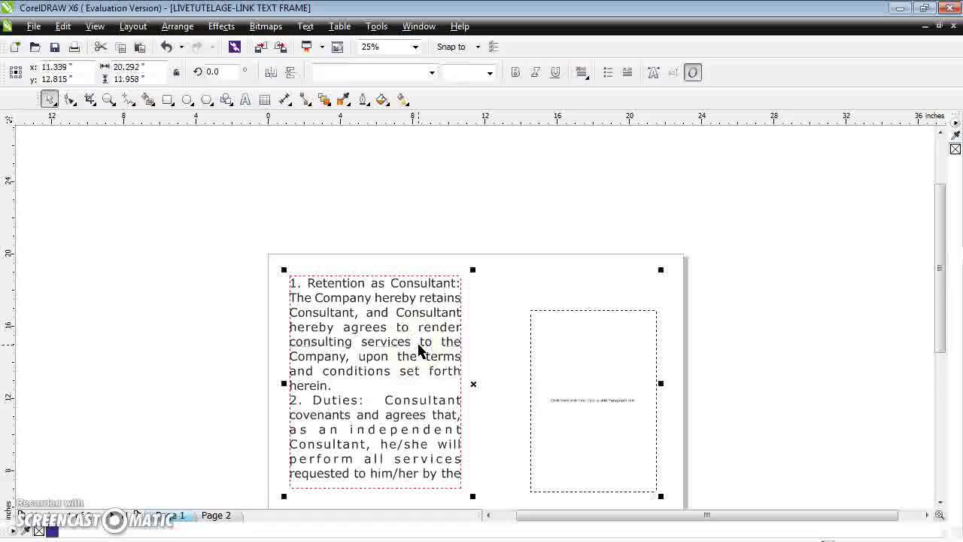
Link the two frames with Text > Paragraph Text Frame > Link, continuing at 'Company, acting'.
{"action": "left_click", "coordinate": [305, 26]}
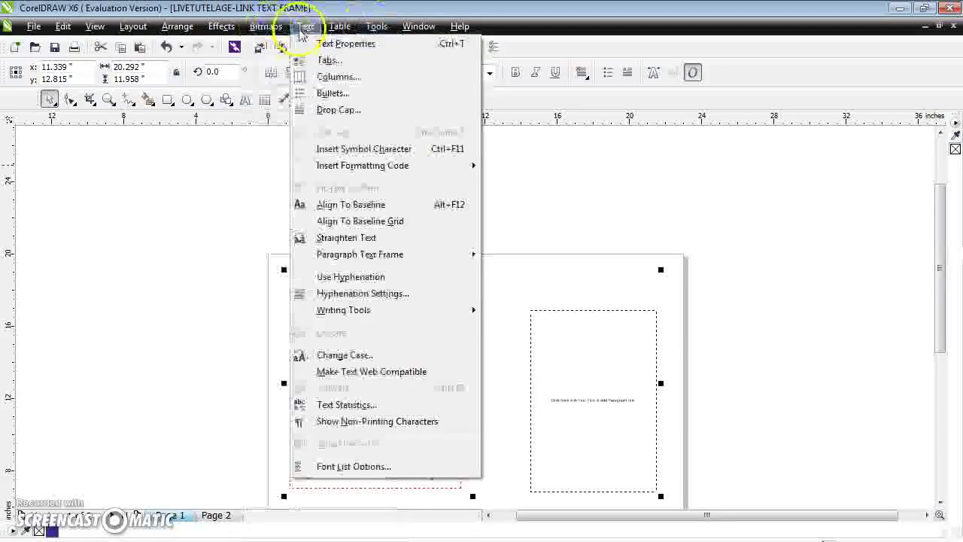
{"action": "mouse_move", "coordinate": [367, 256]}
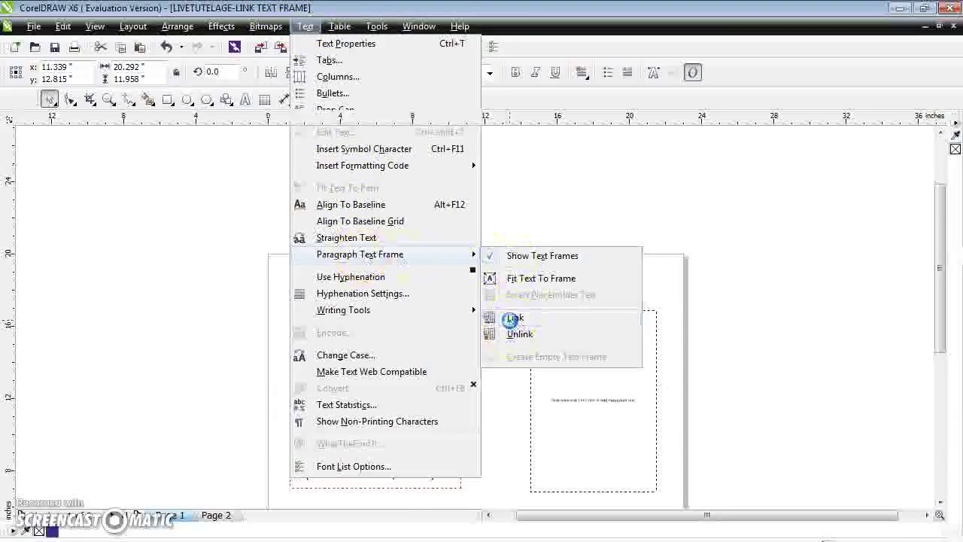
{"action": "left_click", "coordinate": [511, 320]}
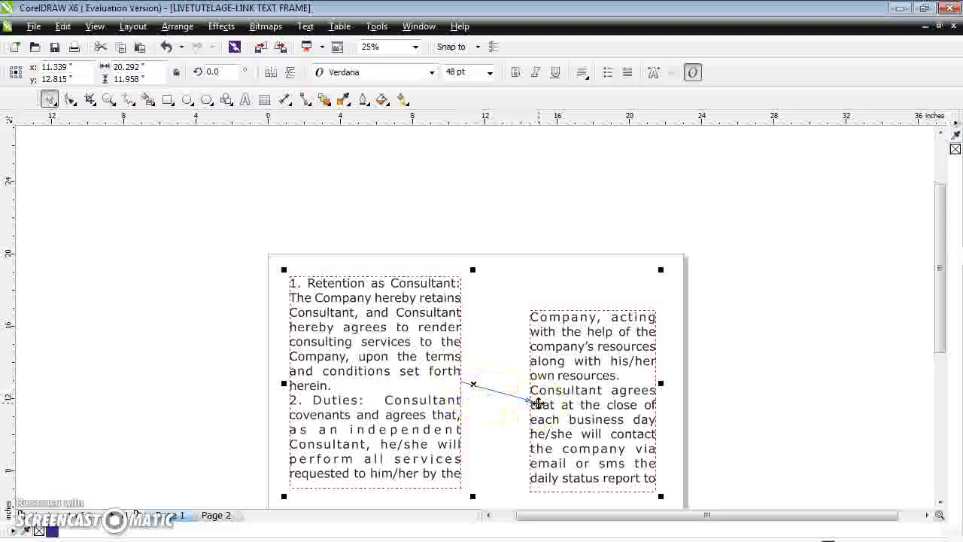
Reselect the left linked frame, then the right linked frame.
{"action": "left_click", "coordinate": [54, 376]}
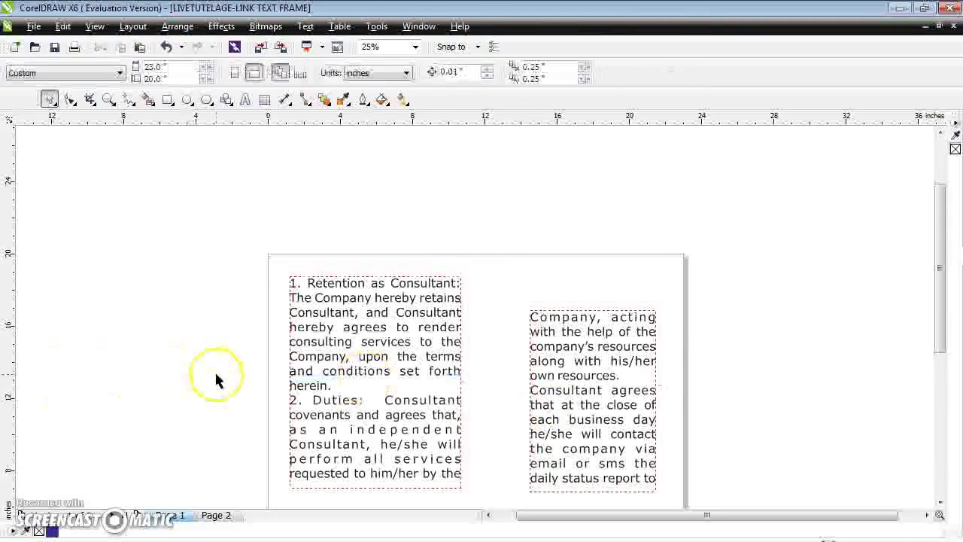
{"action": "left_click", "coordinate": [378, 354]}
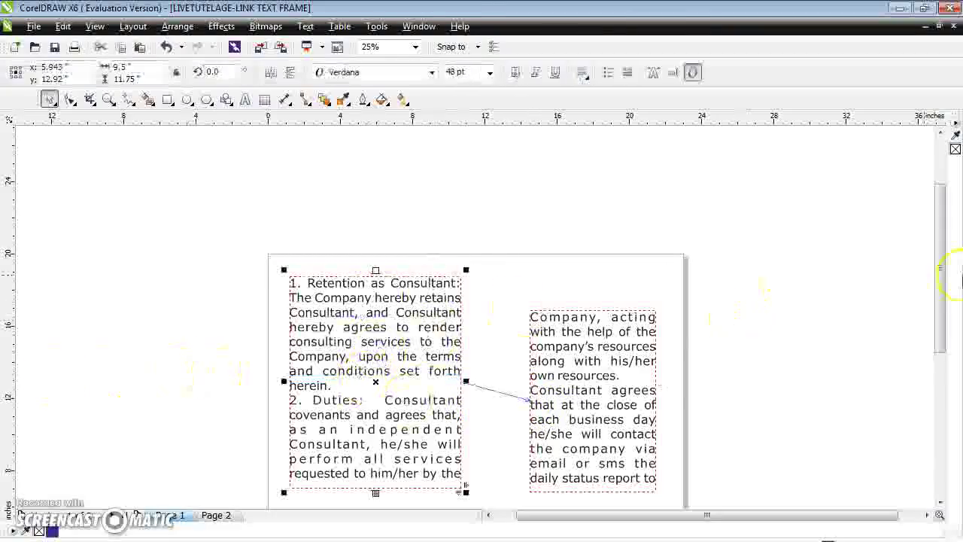
{"action": "left_click_drag", "start_coordinate": [942, 273], "coordinate": [939, 304]}
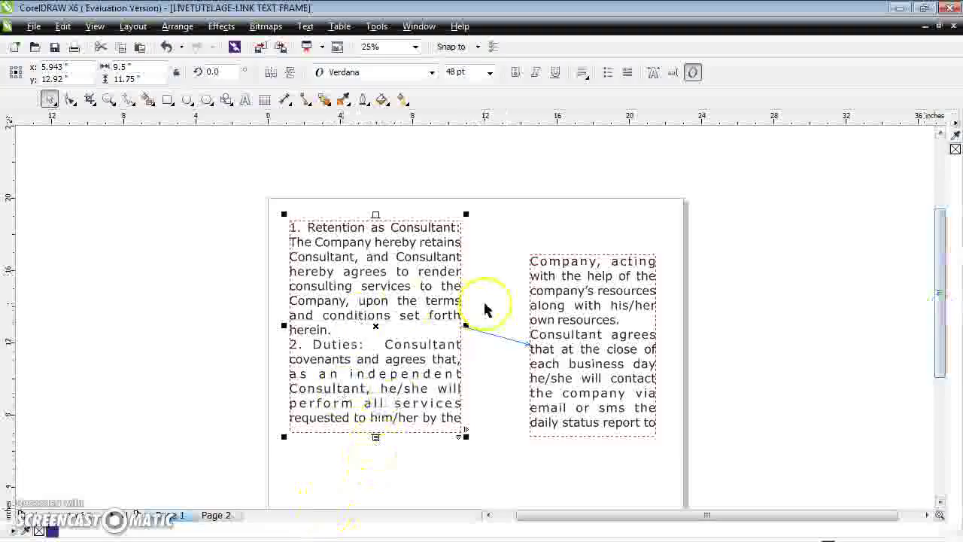
{"action": "left_click", "coordinate": [592, 331]}
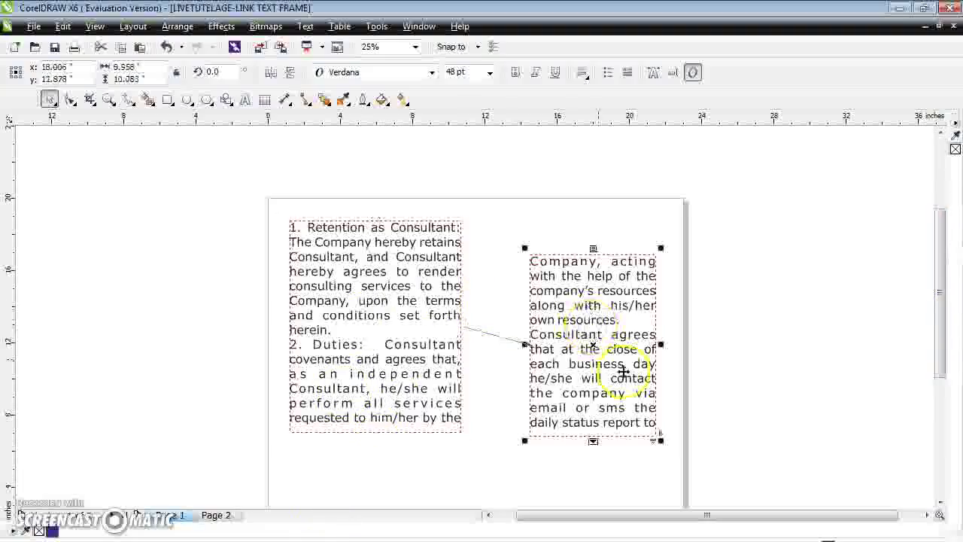
Shorten the right linked frame to 9.535" tall, its text ending at 'email or sms the'.
{"action": "left_click", "coordinate": [593, 441]}
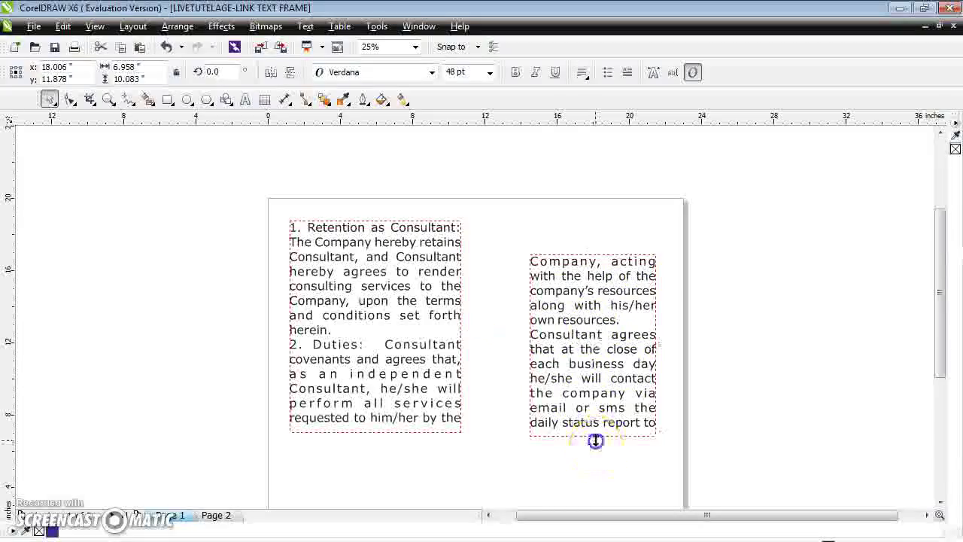
{"action": "left_click", "coordinate": [580, 305]}
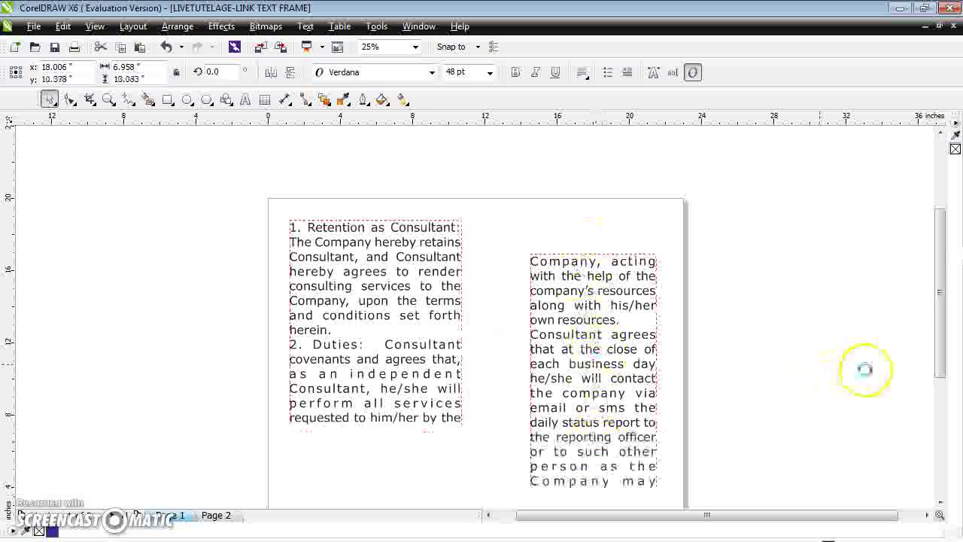
{"action": "left_click_drag", "start_coordinate": [940, 334], "coordinate": [940, 371]}
{"action": "left_click", "coordinate": [621, 316]}
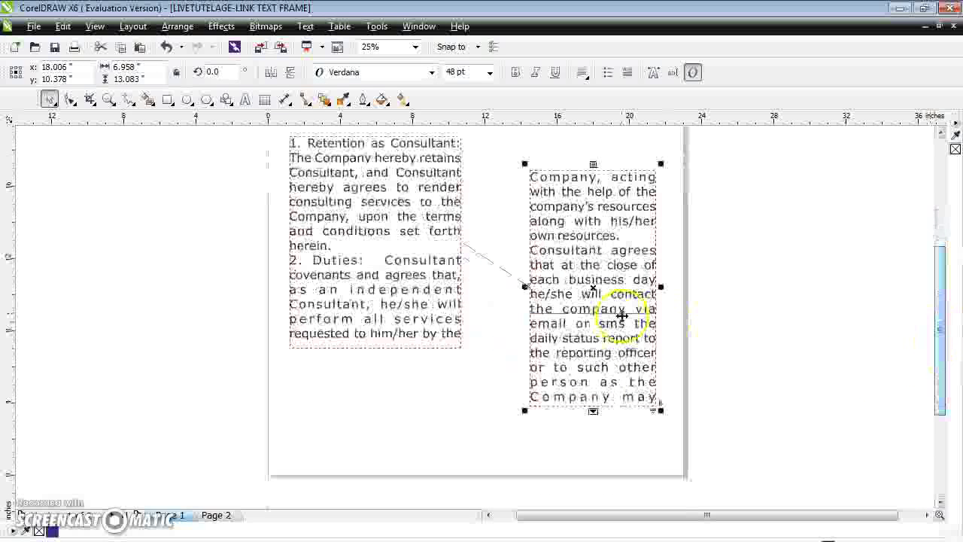
{"action": "left_click_drag", "start_coordinate": [593, 411], "coordinate": [594, 346]}
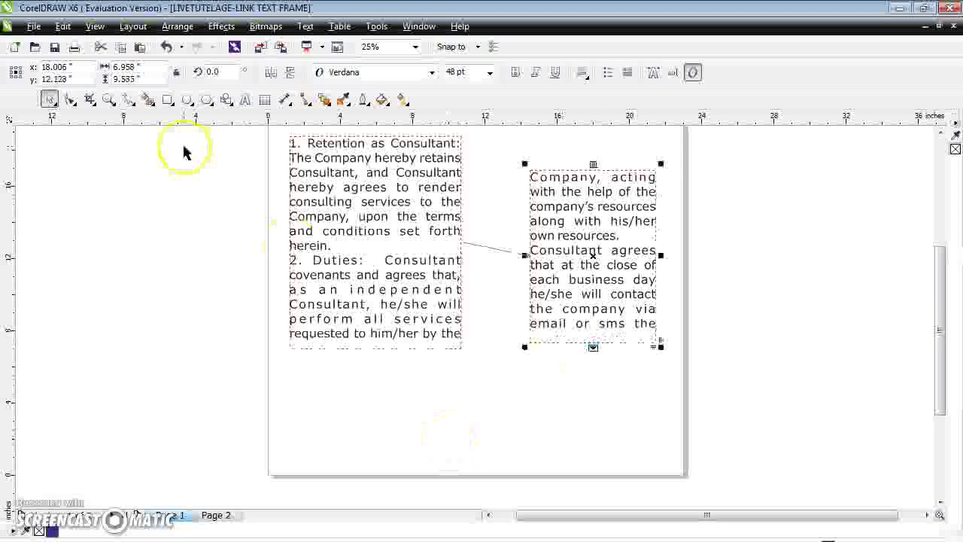
Draw a third 12.542" by 4.958" paragraph frame below the two linked frames.
{"action": "left_click", "coordinate": [247, 101]}
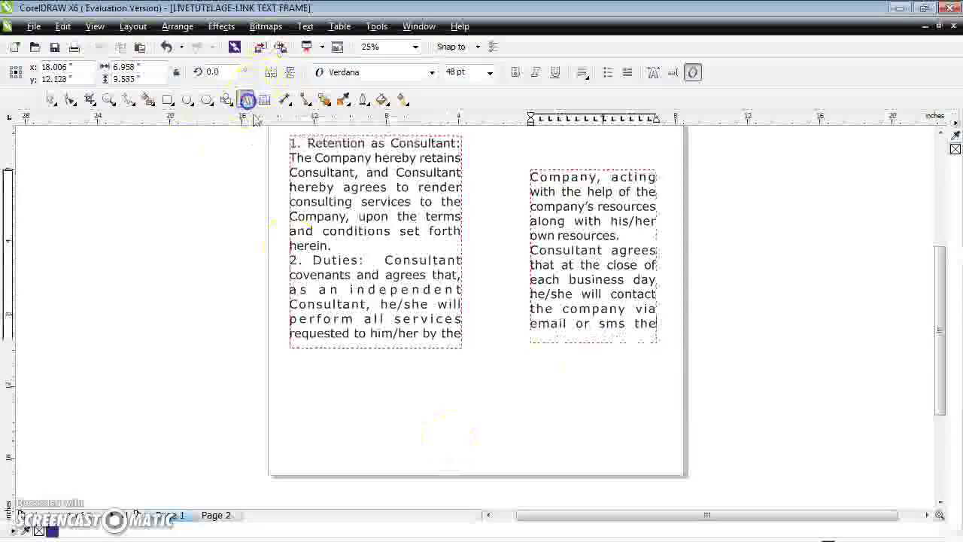
{"action": "left_click_drag", "start_coordinate": [354, 373], "coordinate": [577, 463]}
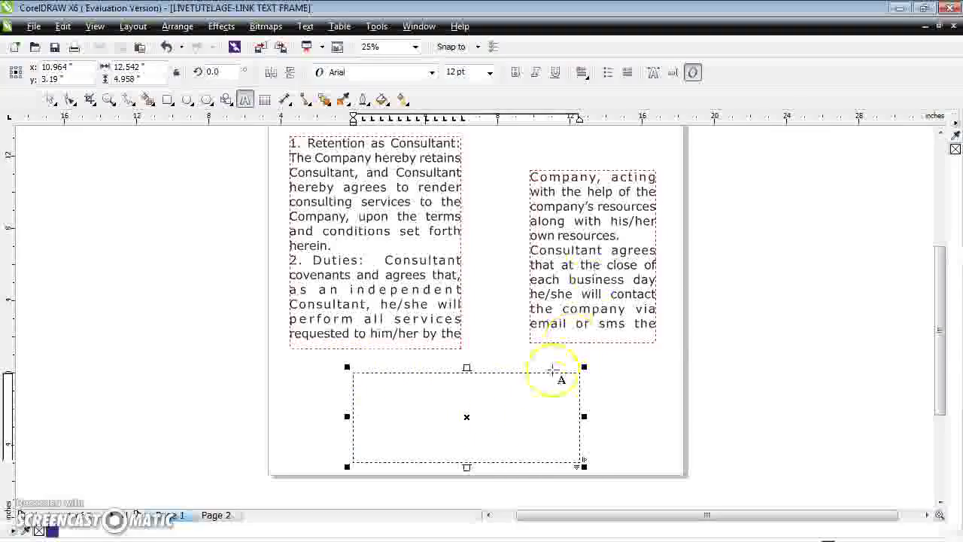
{"action": "left_click", "coordinate": [514, 413]}
Select the bottom frame and add the right text frame to the selection.
{"action": "left_click", "coordinate": [467, 408]}
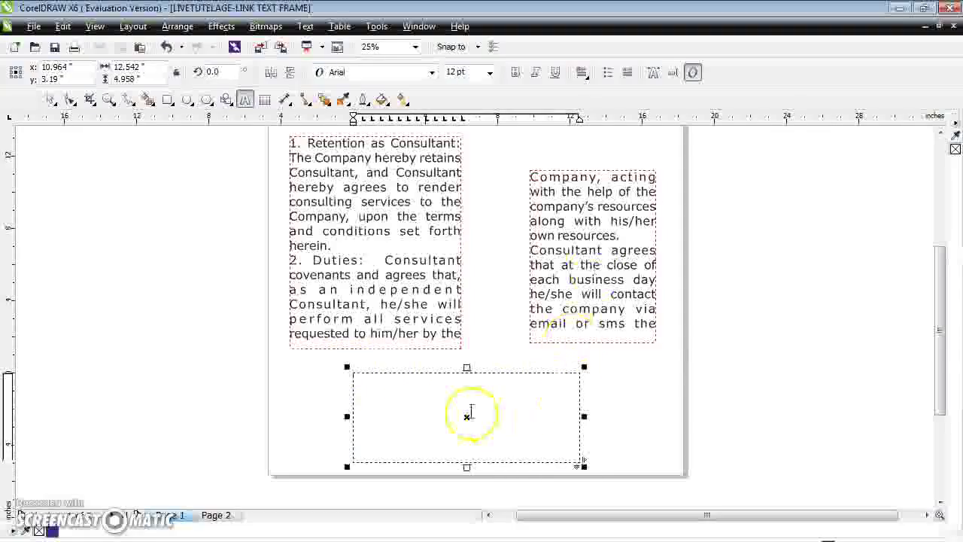
{"action": "left_click", "coordinate": [50, 100]}
{"action": "left_click", "coordinate": [394, 397]}
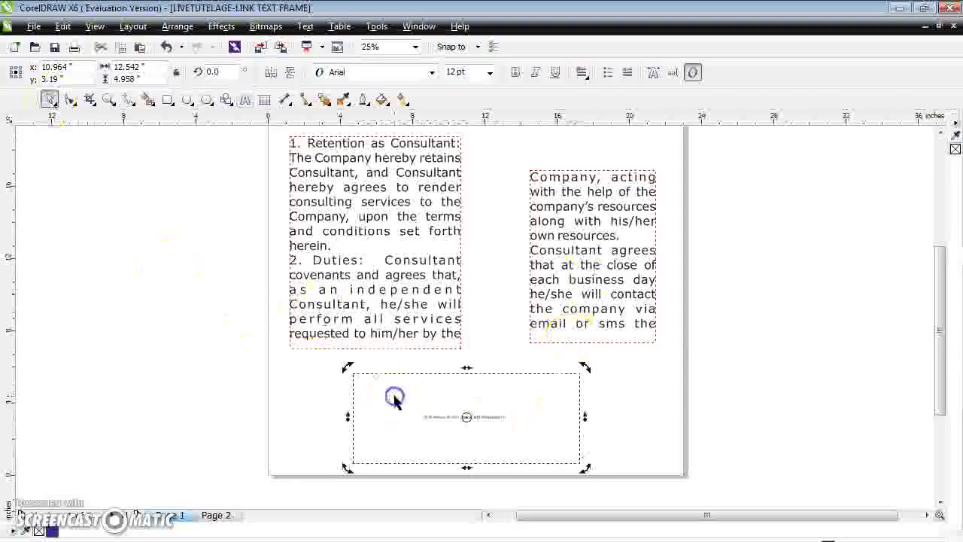
{"action": "left_click", "coordinate": [590, 292]}
{"action": "left_click", "coordinate": [591, 292], "text": "shift"}
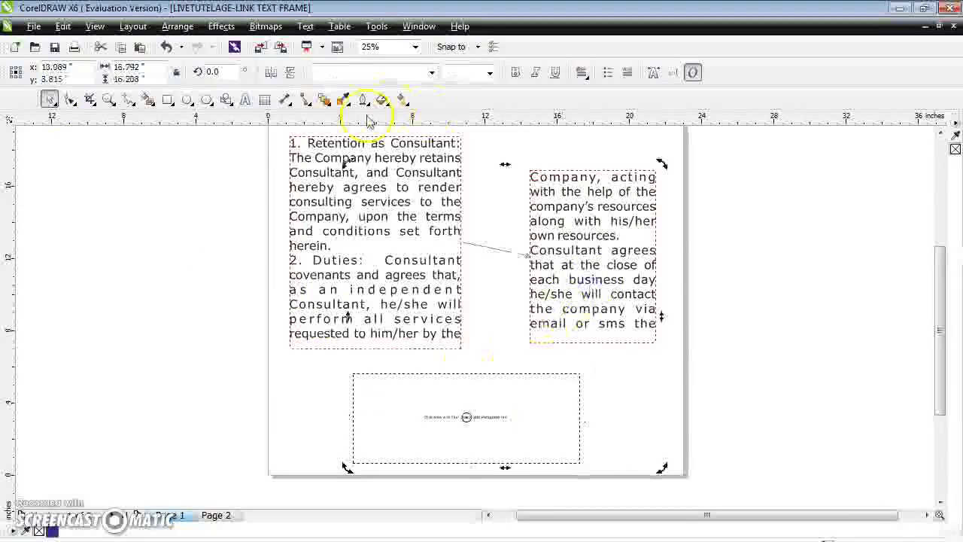
Link the right frame to the bottom frame so the text continues with 'daily status report'.
{"action": "left_click", "coordinate": [305, 26]}
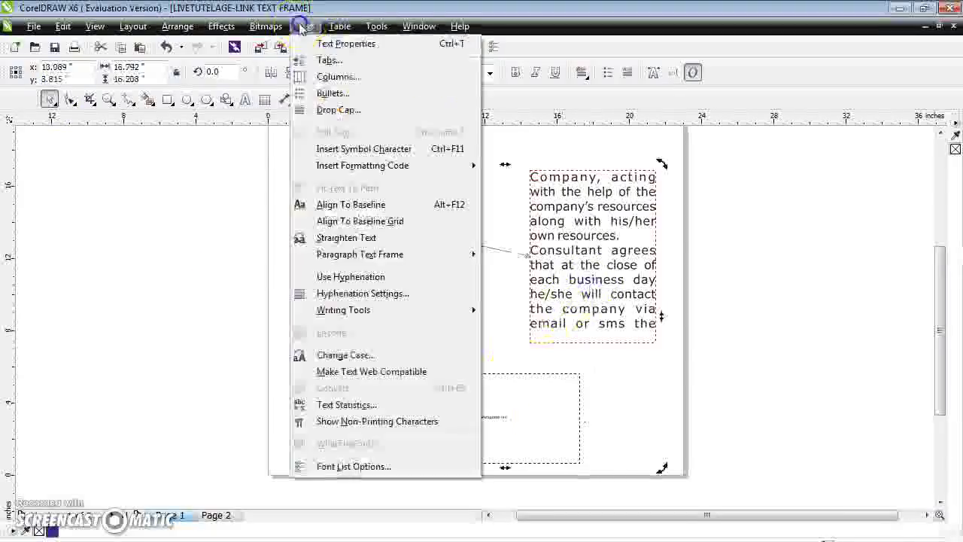
{"action": "left_click", "coordinate": [399, 255]}
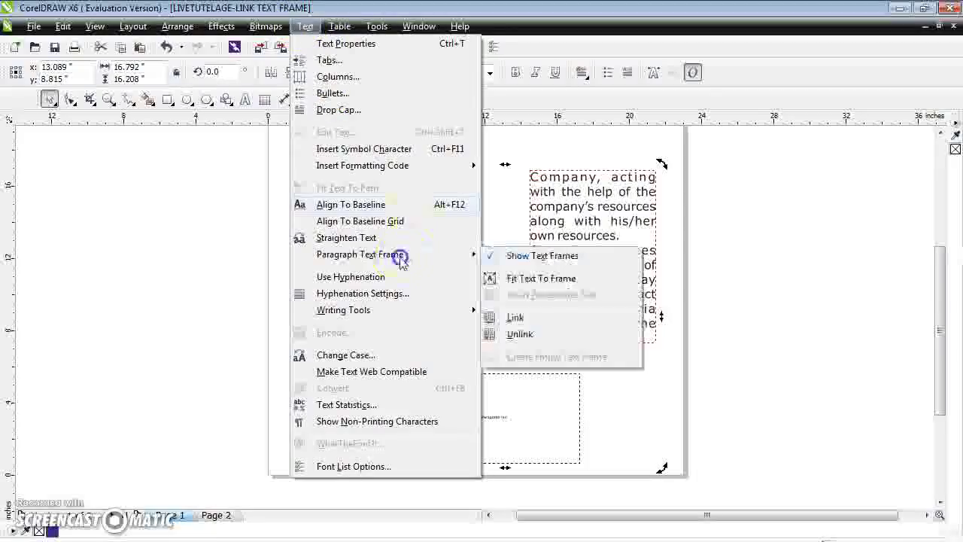
{"action": "left_click", "coordinate": [516, 318]}
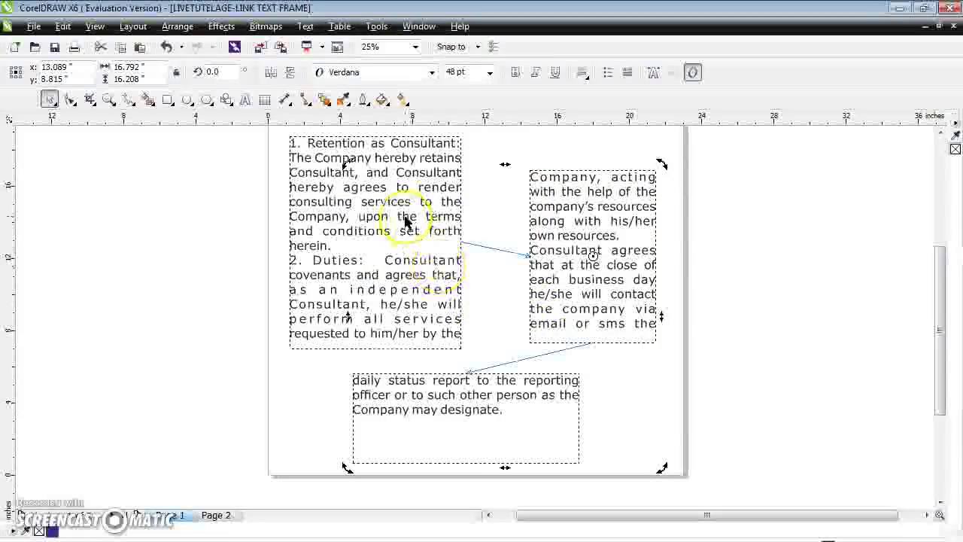
{"action": "left_click", "coordinate": [613, 276]}
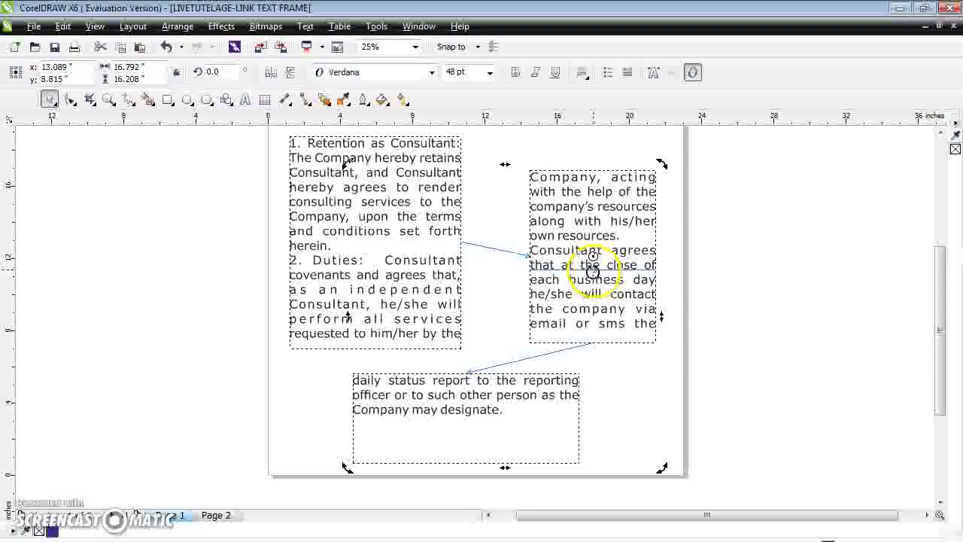
{"action": "left_click", "coordinate": [121, 404]}
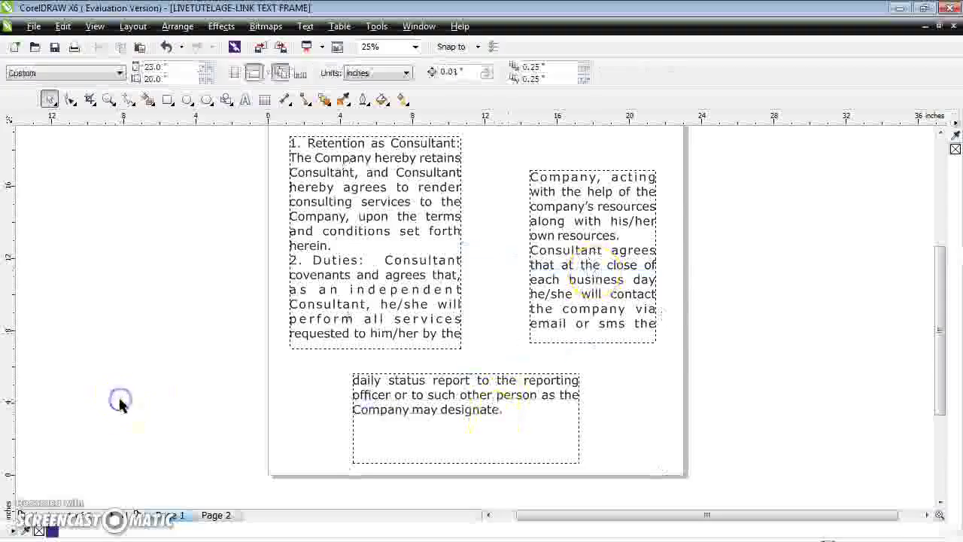
{"action": "left_click", "coordinate": [600, 296]}
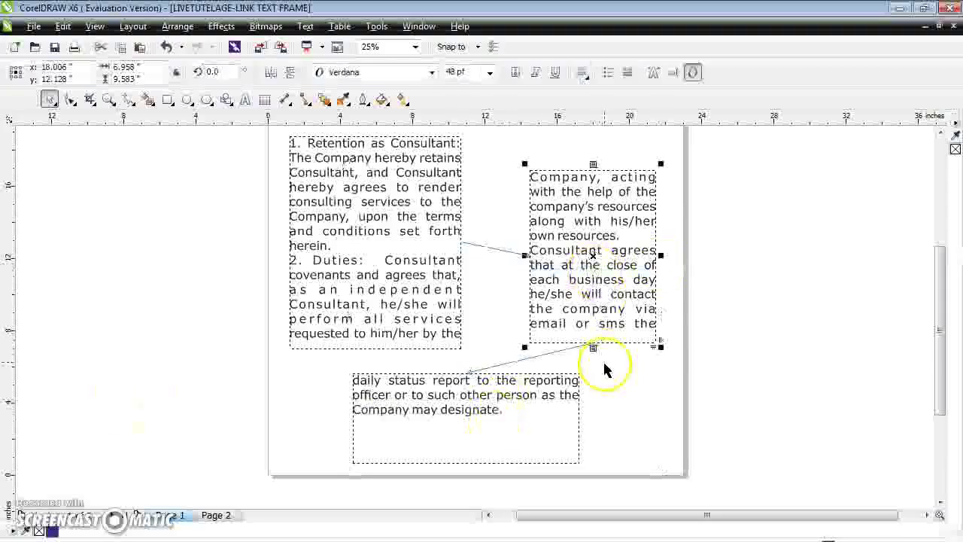
{"action": "left_click", "coordinate": [379, 270]}
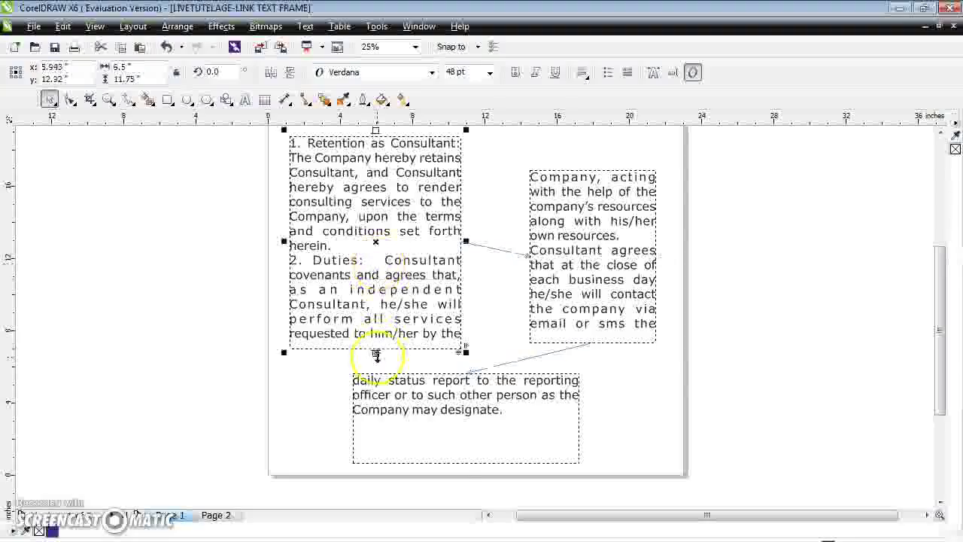
{"action": "left_click", "coordinate": [457, 423]}
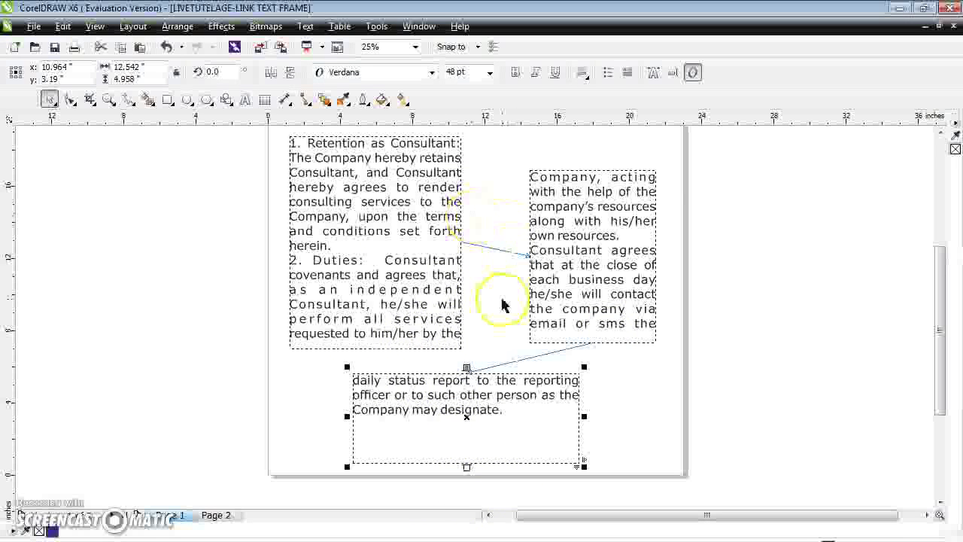
Reposition the right linked text frame slightly higher and further left, inside the page.
{"action": "left_click", "coordinate": [602, 255]}
{"action": "left_click_drag", "start_coordinate": [606, 254], "coordinate": [731, 242]}
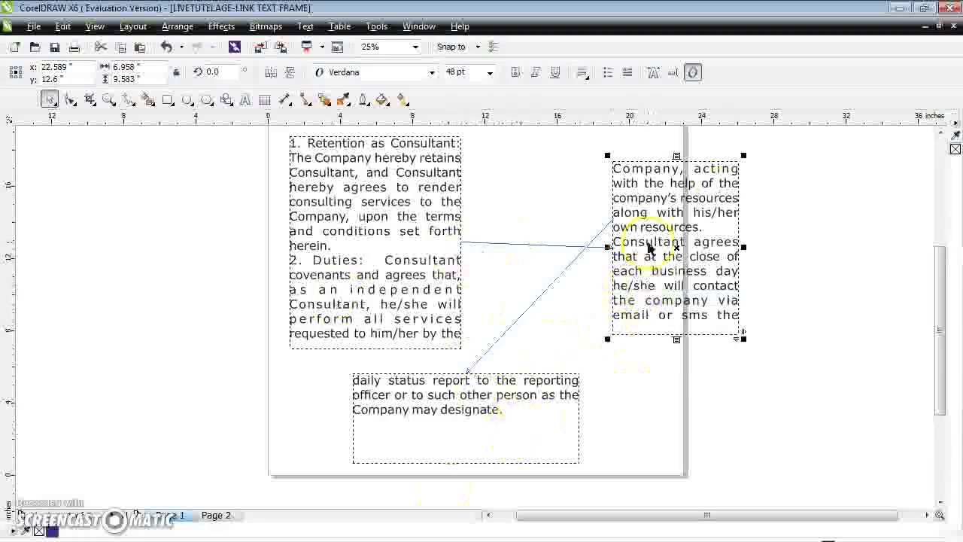
{"action": "left_click_drag", "start_coordinate": [677, 200], "coordinate": [592, 214]}
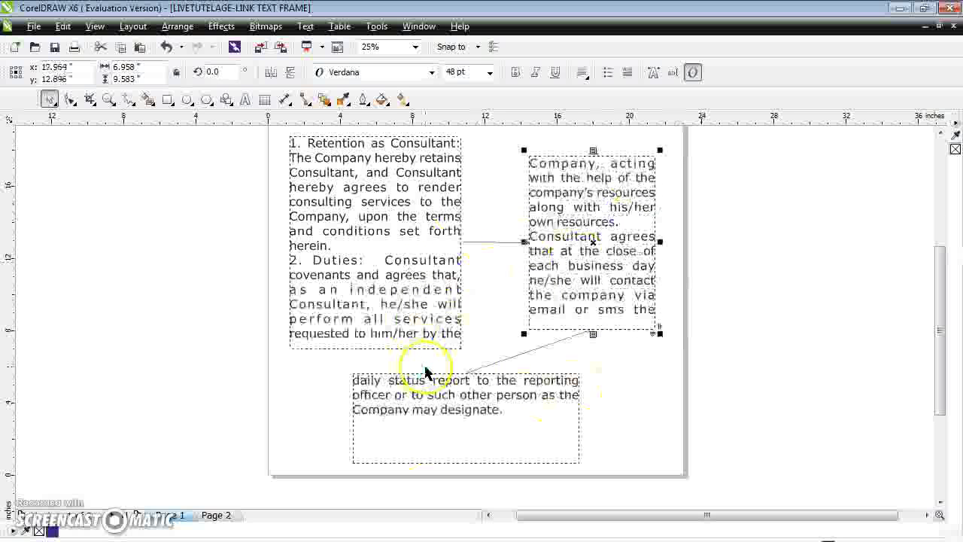
Select the bottom, right and left text frames together.
{"action": "left_click", "coordinate": [465, 408]}
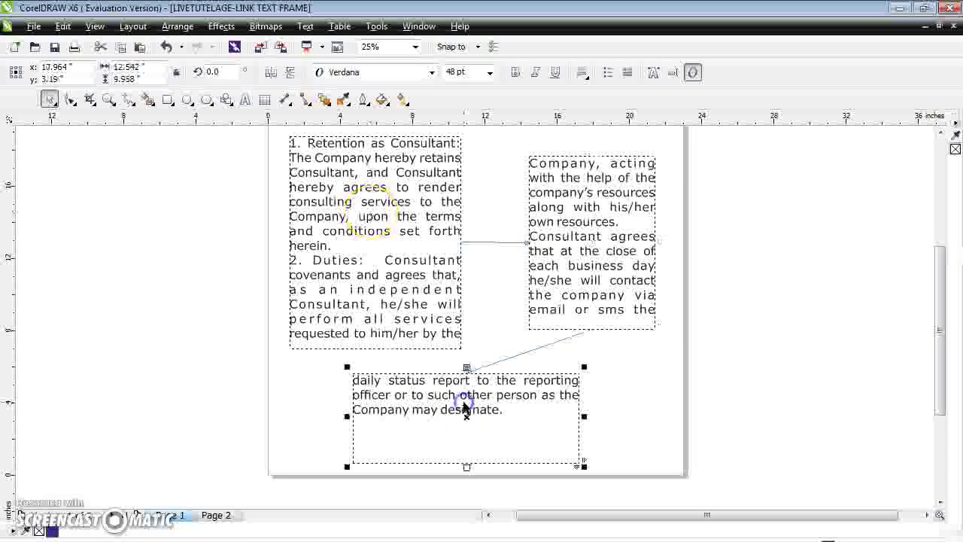
{"action": "left_click", "coordinate": [566, 231], "text": "shift"}
{"action": "left_click", "coordinate": [390, 233], "text": "shift"}
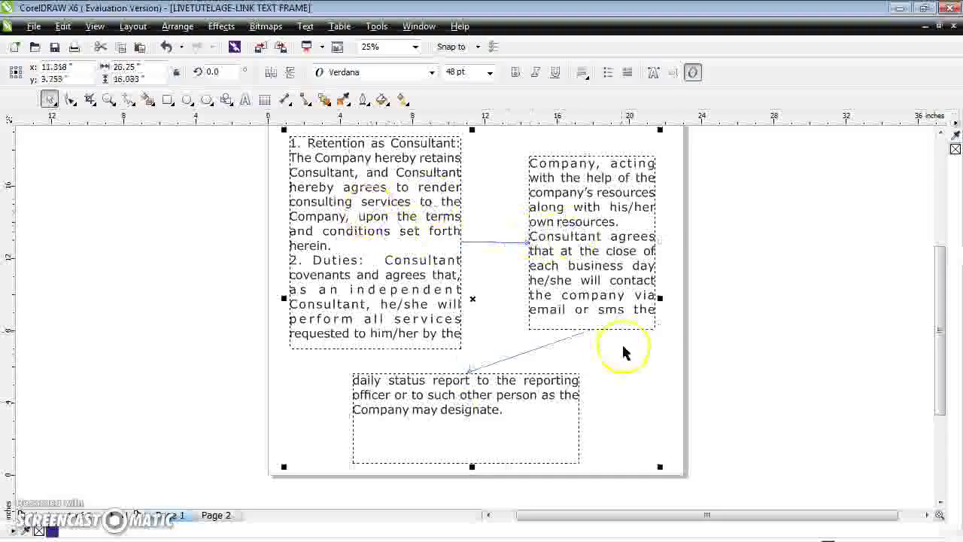
Unlink the three selected frames via Text > Paragraph Text Frame > Unlink, then deselect.
{"action": "left_click", "coordinate": [302, 28]}
{"action": "mouse_move", "coordinate": [416, 264]}
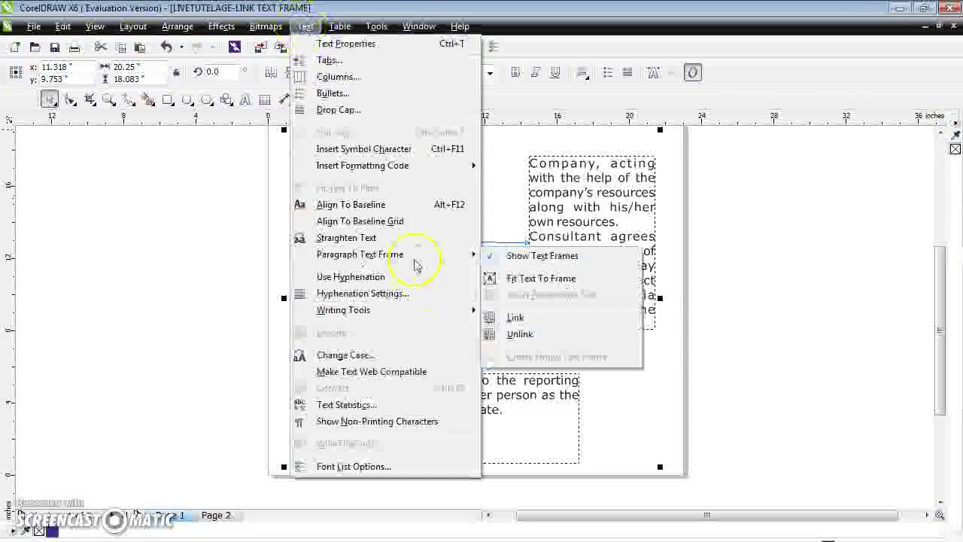
{"action": "left_click", "coordinate": [534, 336]}
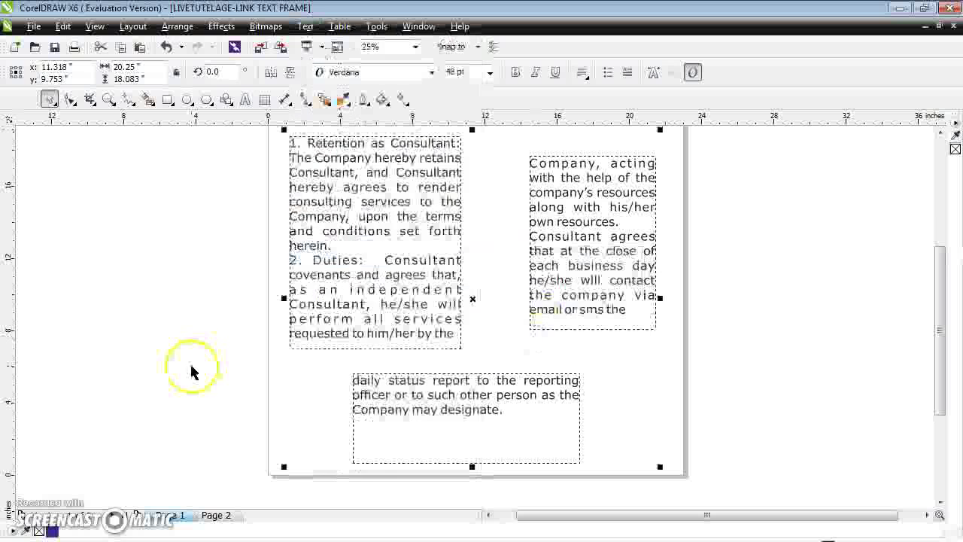
{"action": "left_click", "coordinate": [126, 355]}
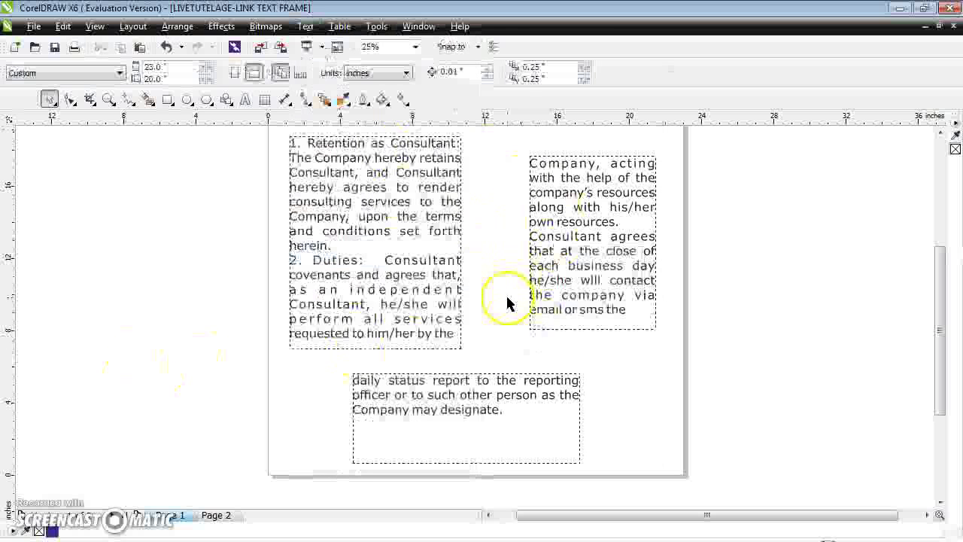
Move the right text frame past the page's right edge.
{"action": "left_click", "coordinate": [383, 220]}
{"action": "left_click", "coordinate": [588, 253]}
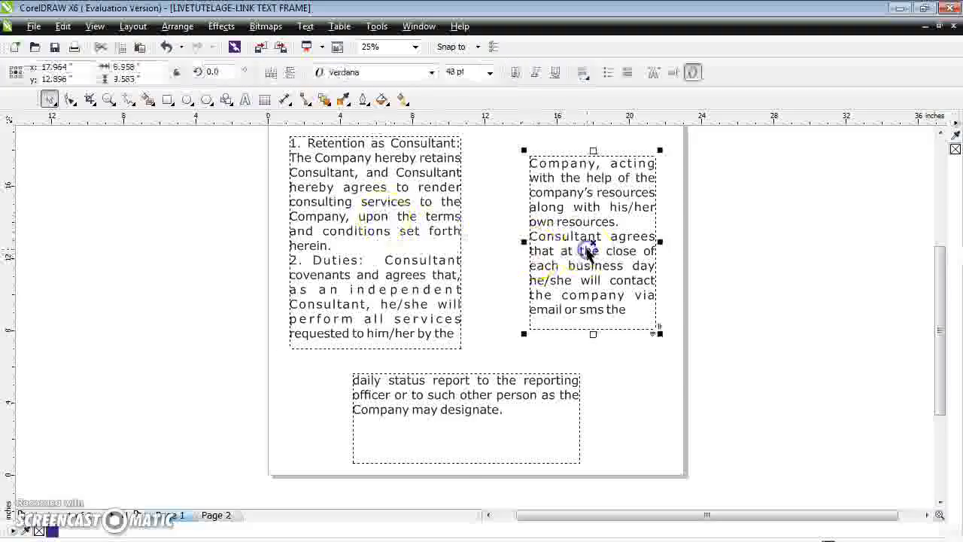
{"action": "left_click", "coordinate": [467, 422]}
{"action": "left_click", "coordinate": [585, 275]}
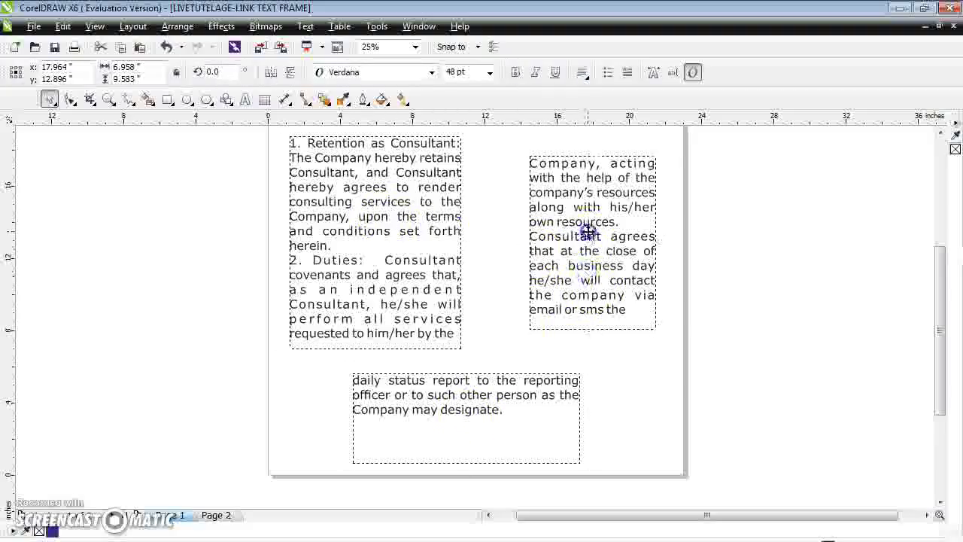
{"action": "left_click_drag", "start_coordinate": [588, 233], "coordinate": [750, 230]}
Move the left text frame off the page to the left.
{"action": "left_click", "coordinate": [399, 240]}
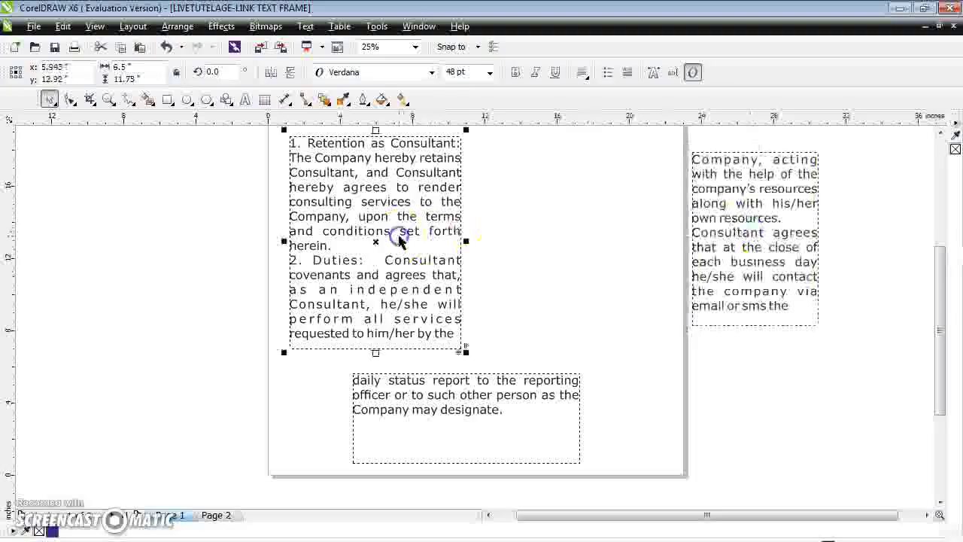
{"action": "double_click", "coordinate": [400, 240]}
{"action": "left_click_drag", "start_coordinate": [398, 232], "coordinate": [462, 232]}
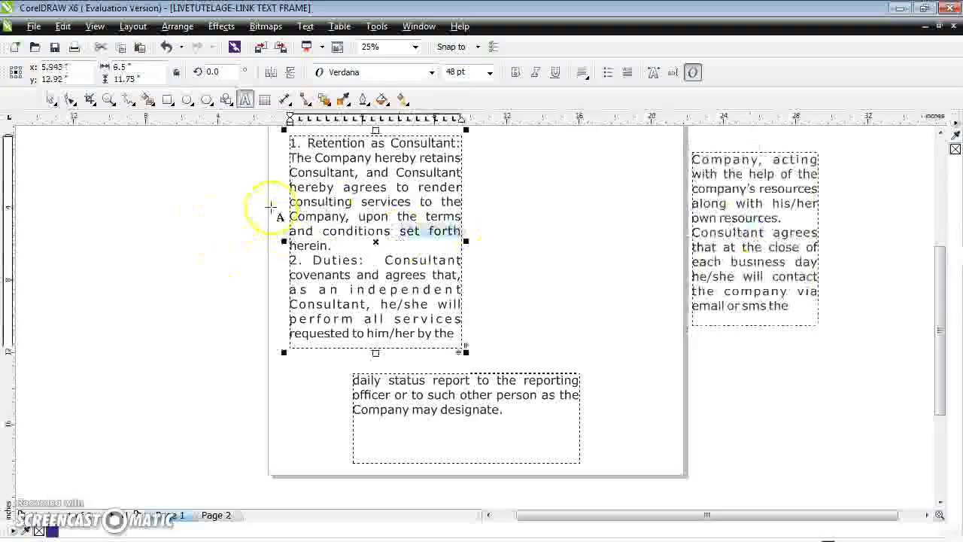
{"action": "left_click", "coordinate": [352, 246]}
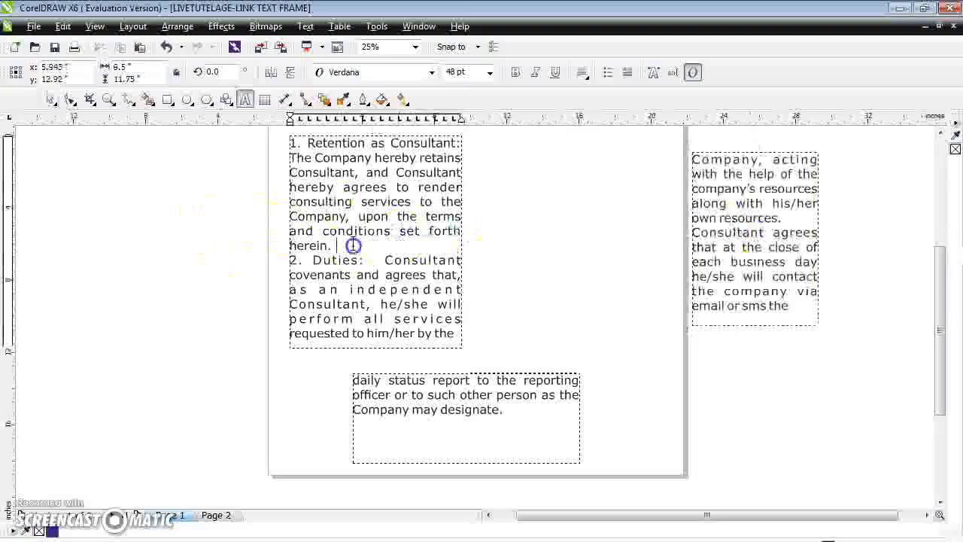
{"action": "left_click", "coordinate": [49, 99]}
{"action": "left_click_drag", "start_coordinate": [355, 243], "coordinate": [169, 266]}
Move the bottom text frame up near the page centre, then check each frame.
{"action": "left_click", "coordinate": [480, 407]}
{"action": "left_click_drag", "start_coordinate": [480, 404], "coordinate": [508, 223]}
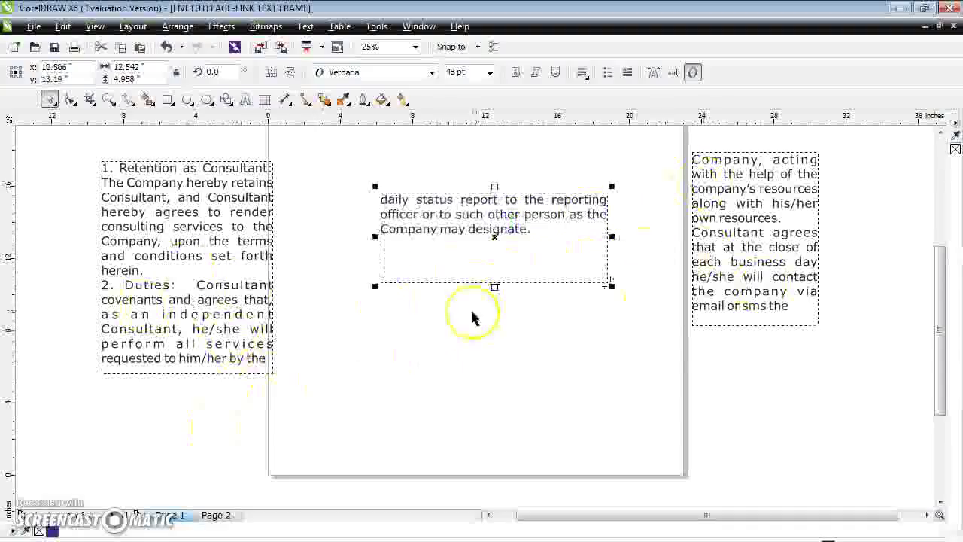
{"action": "left_click", "coordinate": [787, 258]}
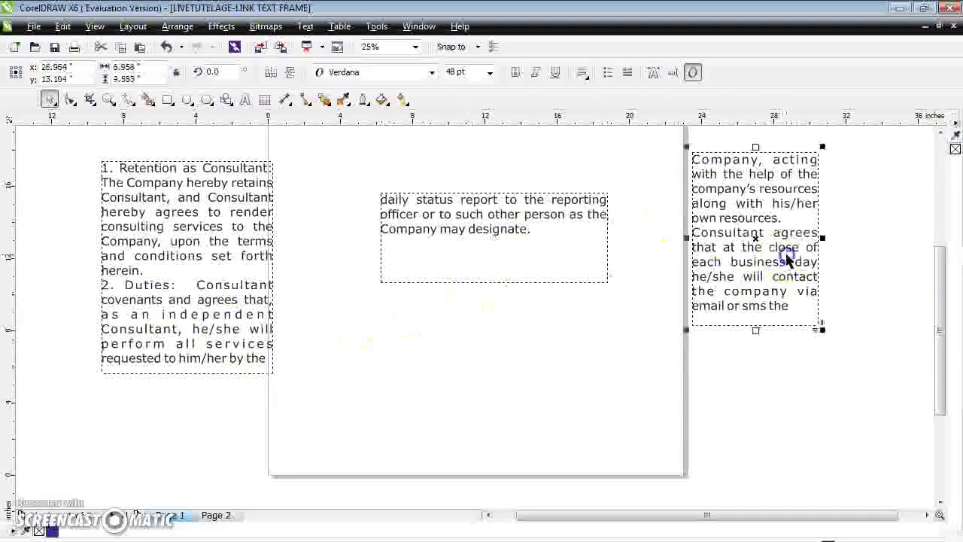
{"action": "left_click", "coordinate": [510, 219]}
{"action": "left_click", "coordinate": [157, 271]}
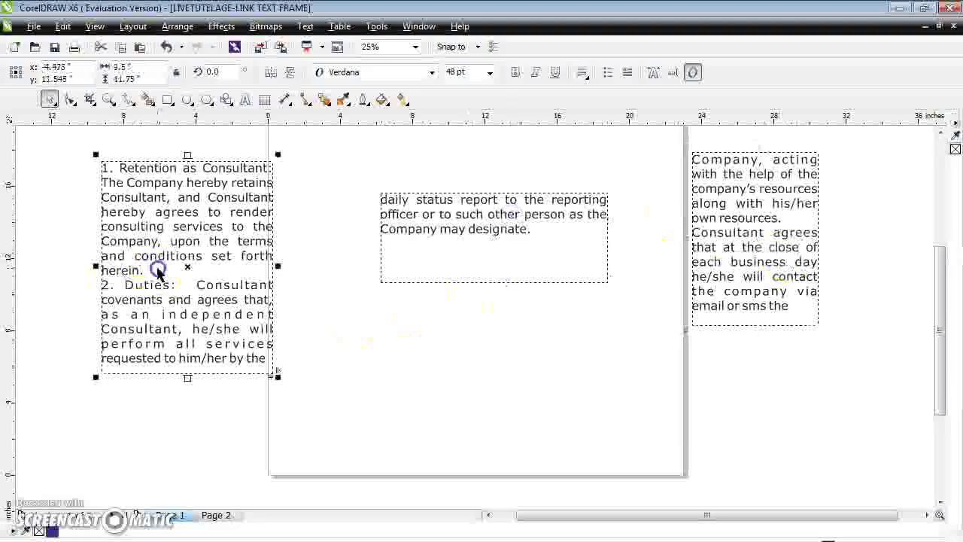